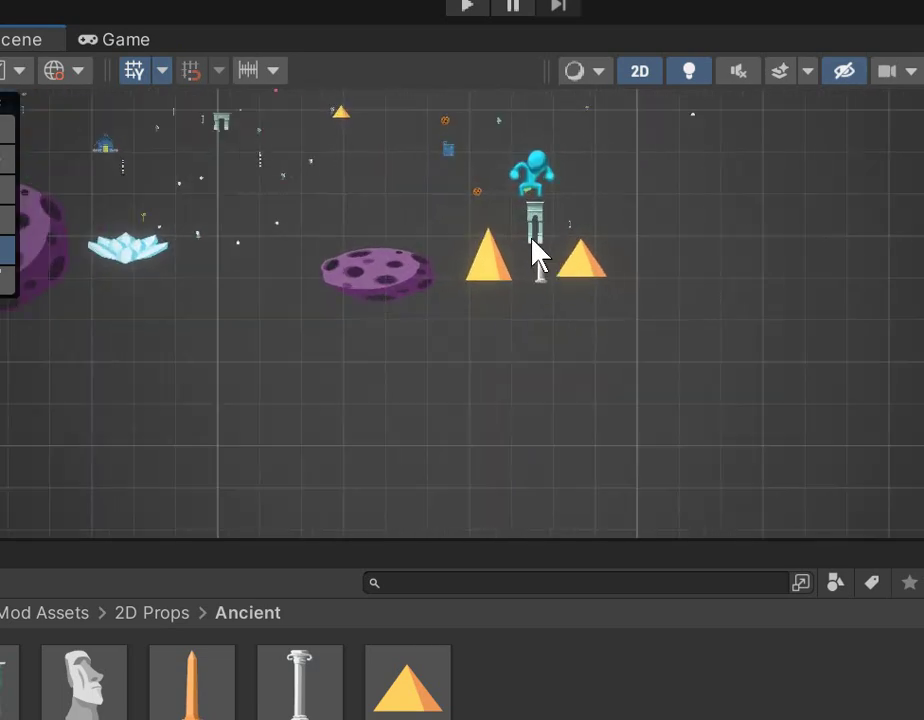
# Step: Place a column and a small pyramid from the Ancient props between the two large pyramids in the scene
pyautogui.moveTo(289, 701); pyautogui.dragTo(585, 275)
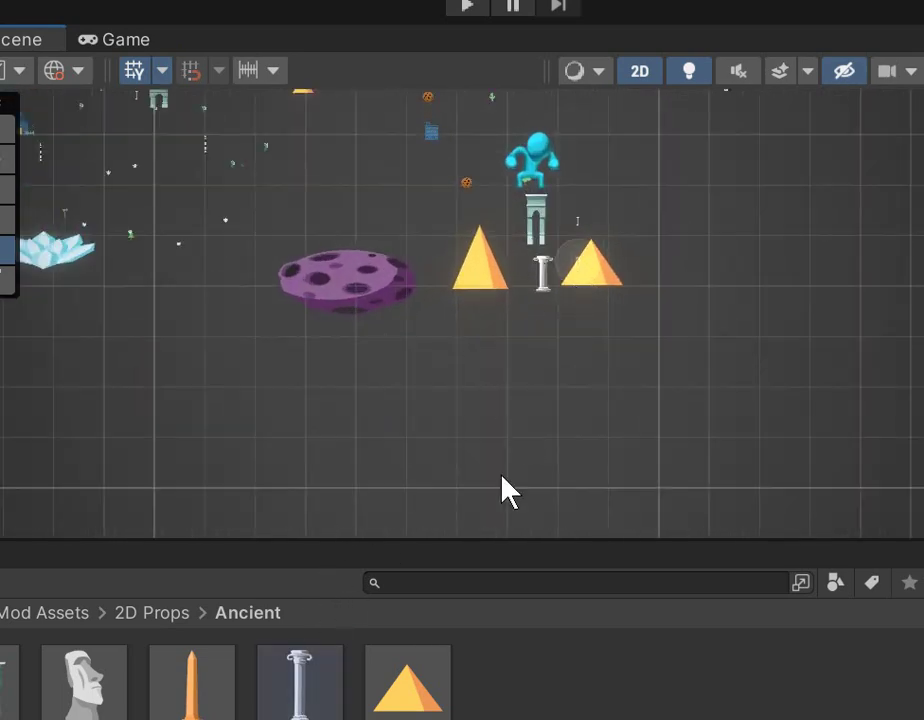
pyautogui.moveTo(412, 691); pyautogui.dragTo(560, 276)
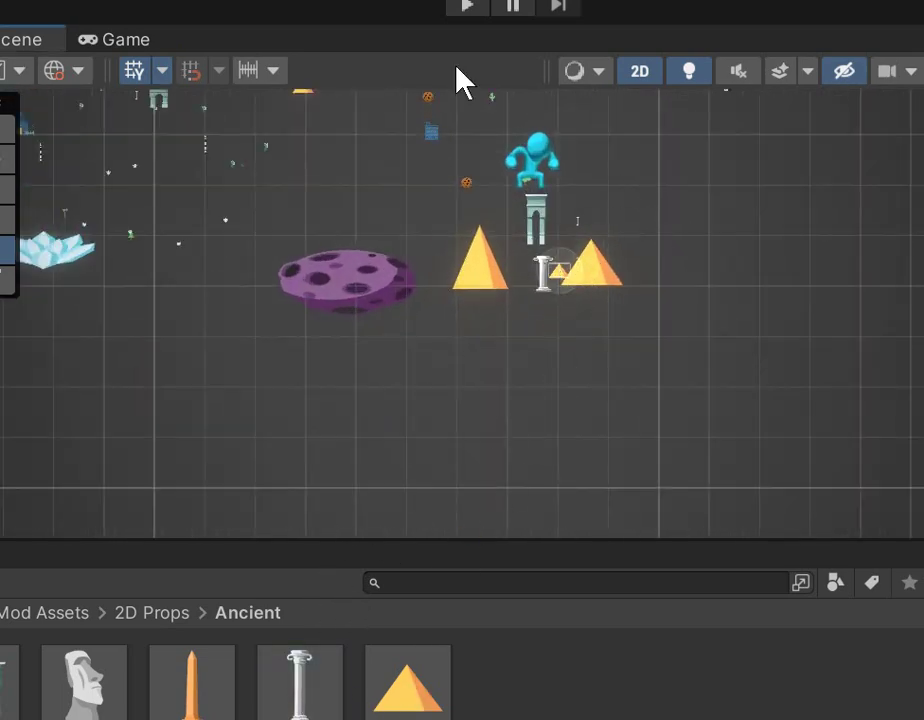
# Step: Test-run the level in play mode, and stop it
pyautogui.click(466, 6)
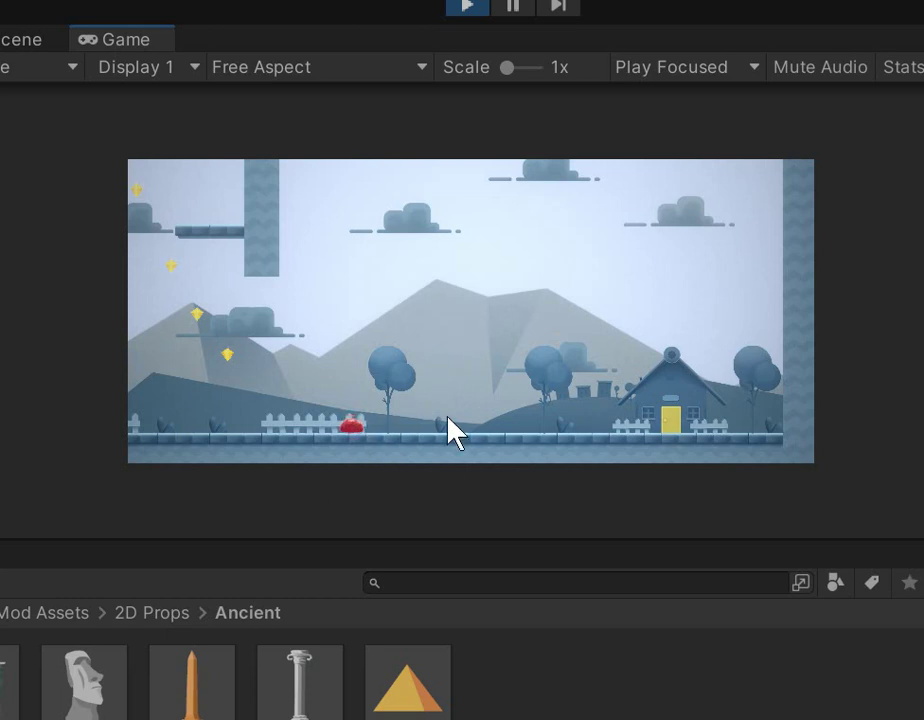
pyautogui.click(468, 8)
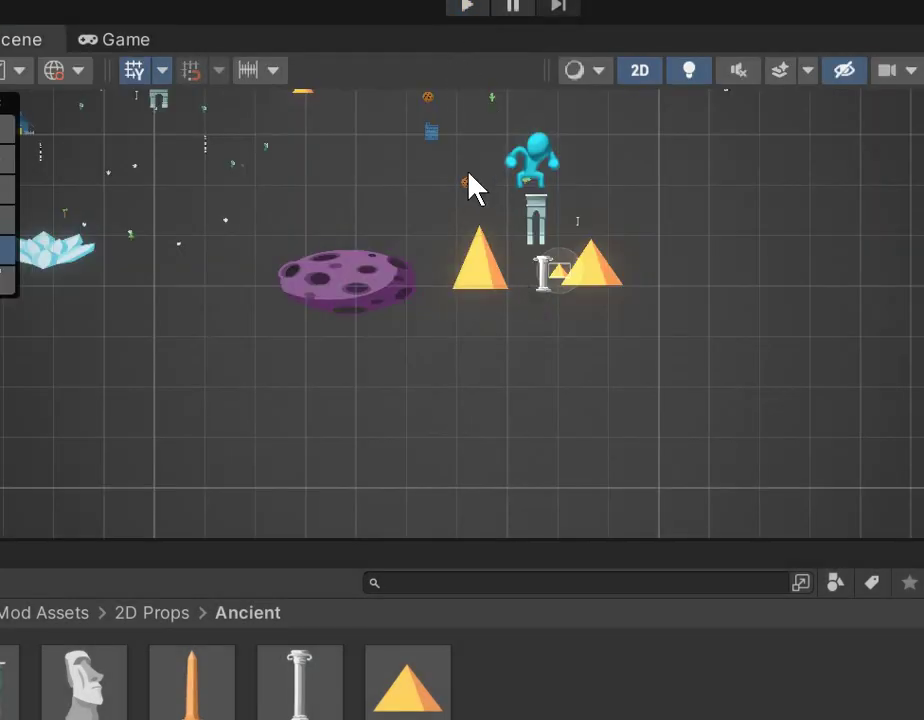
# Step: Enlarge the Game view to 1.5x scale and start play mode with the game view focused
pyautogui.click(122, 39)
pyautogui.scroll(4, 553, 258)
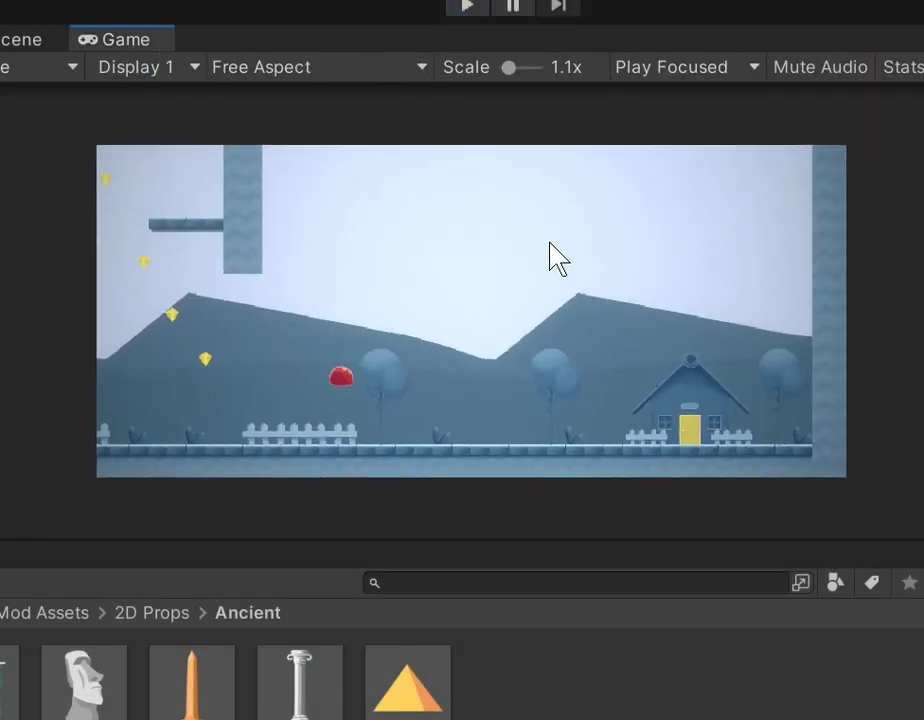
pyautogui.scroll(1, 550, 246)
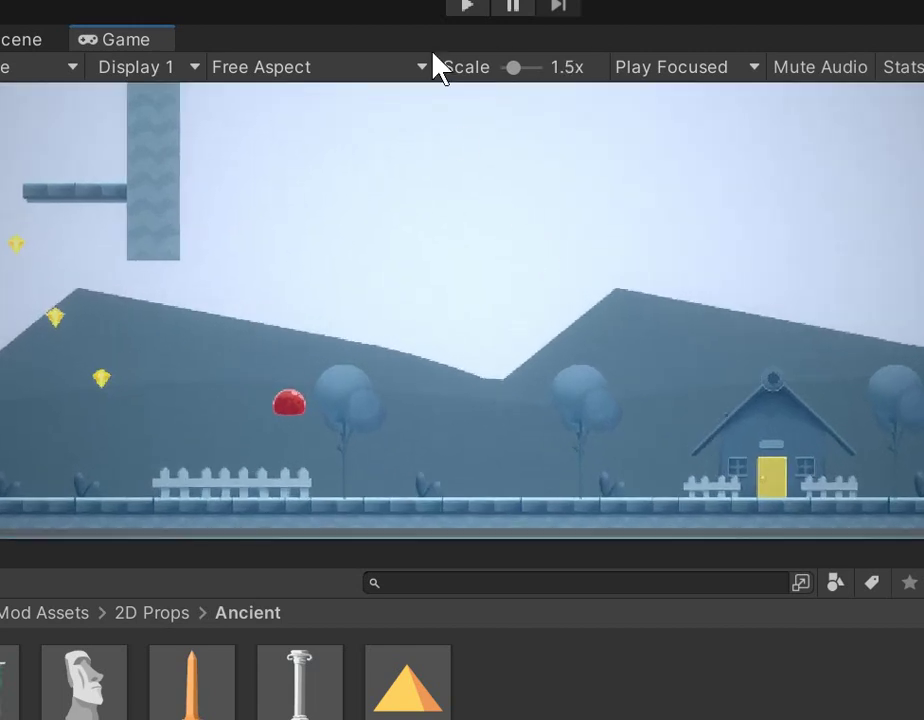
pyautogui.click(467, 10)
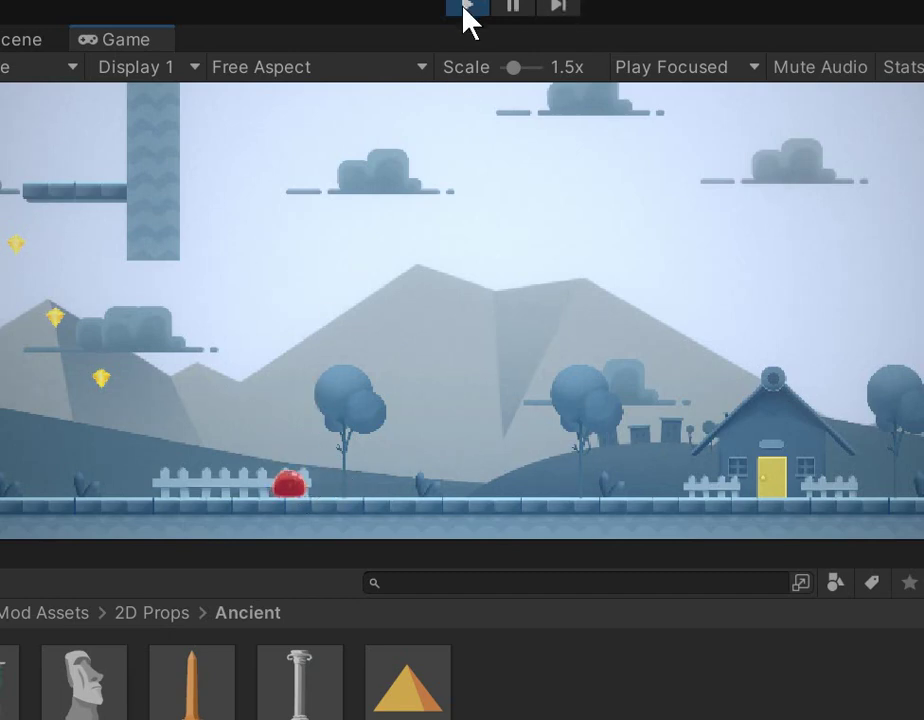
pyautogui.click(401, 668)
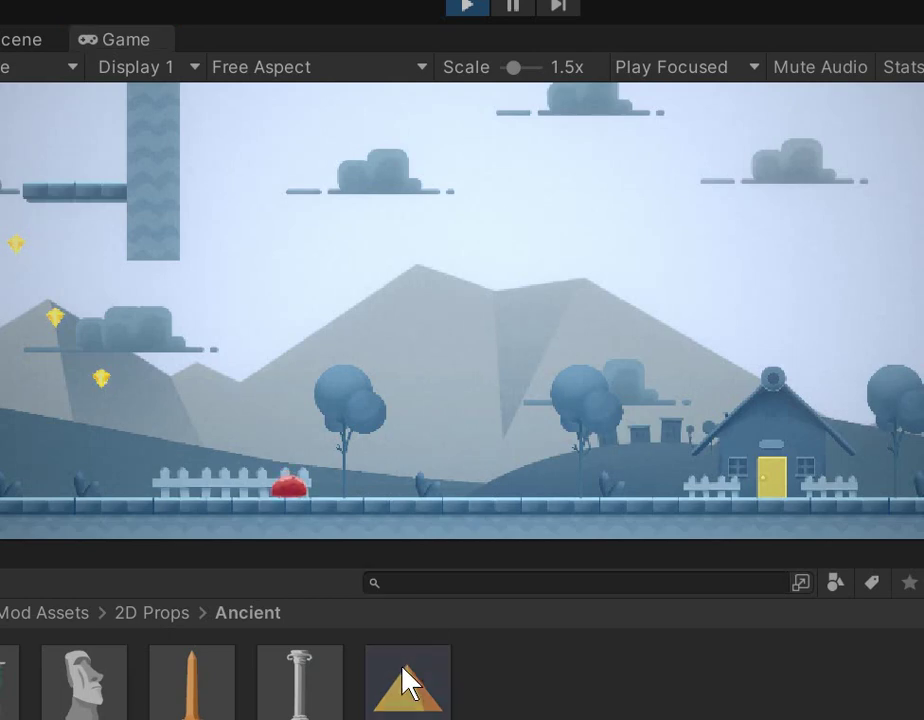
pyautogui.click(453, 410)
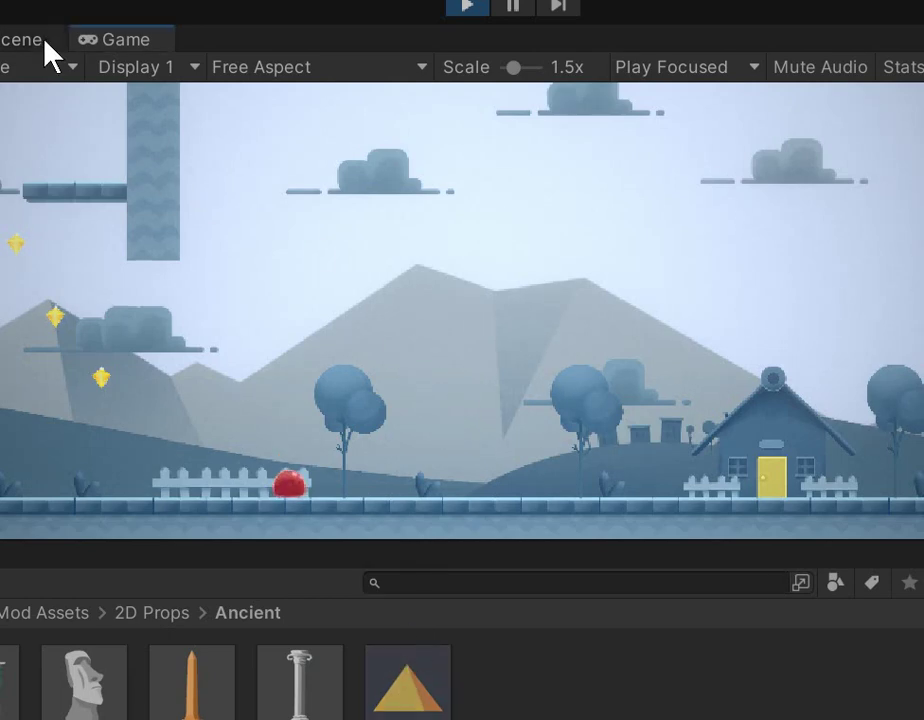
pyautogui.click(103, 66)
pyautogui.click(195, 303)
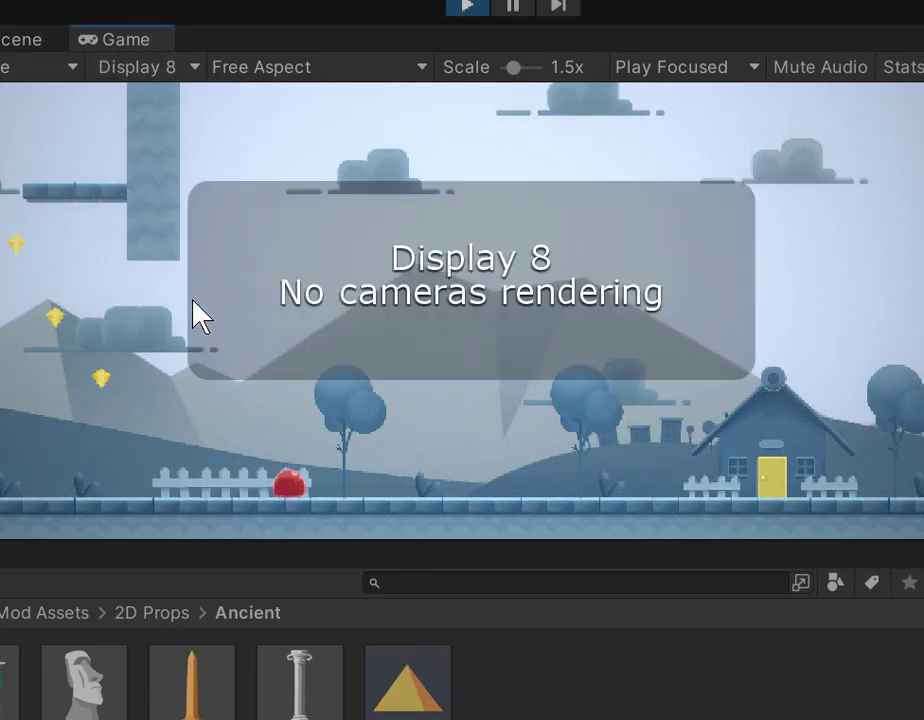
pyautogui.click(130, 70)
pyautogui.click(140, 97)
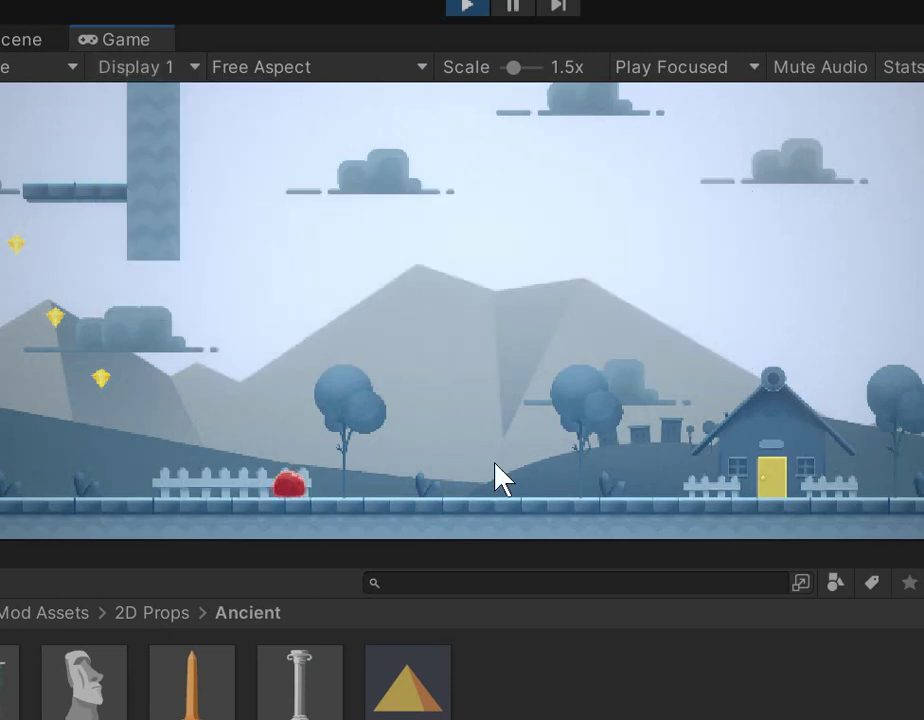
# Step: Move the red character through the running level, and end play mode
pyautogui.press('c')
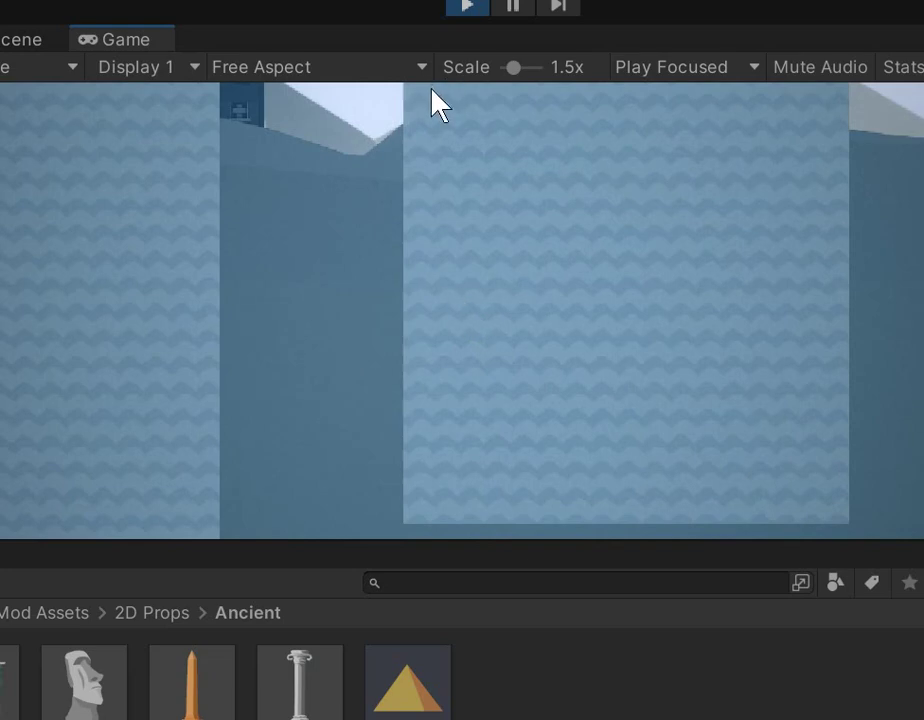
pyautogui.click(461, 8)
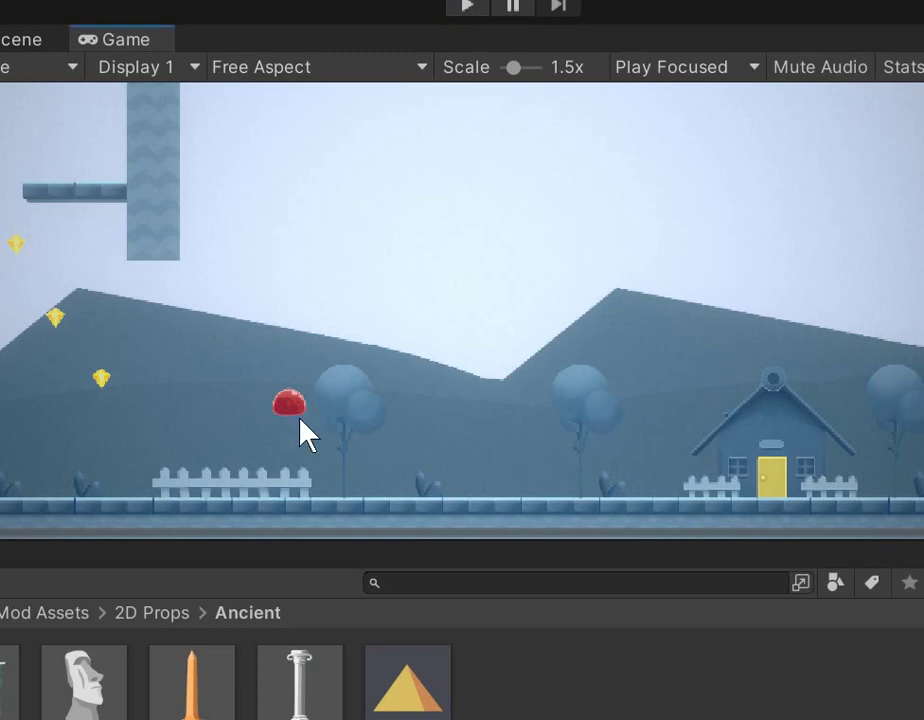
# Step: Return to the Scene view, add another Ancient pyramid beyond the existing ones, and enlarge it into the biggest pyramid of the group
pyautogui.click(6, 40)
pyautogui.scroll(2, 565, 215)
pyautogui.scroll(-4, 577, 192)
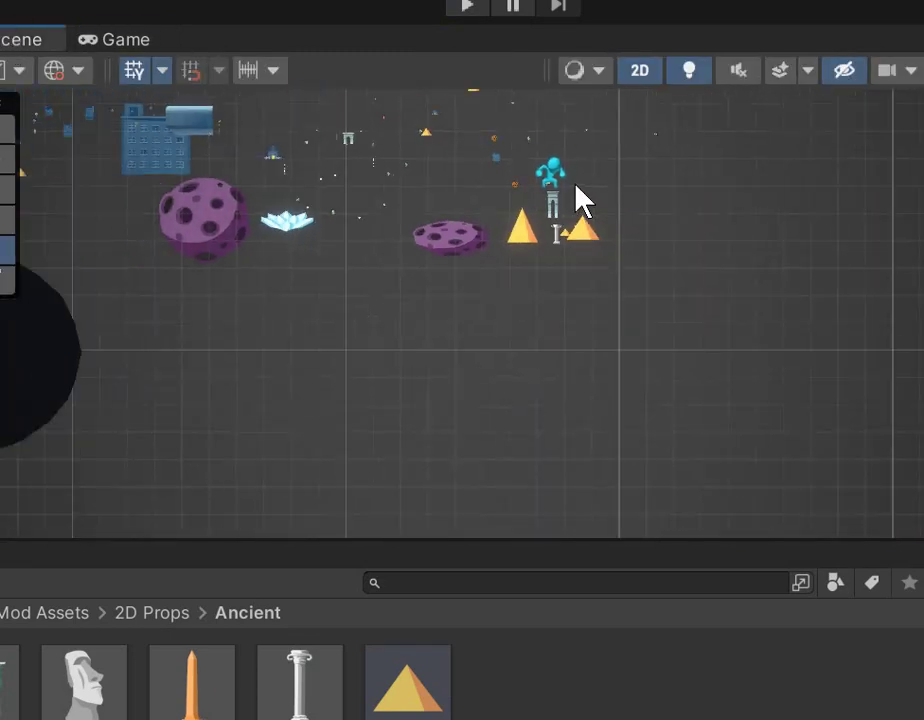
pyautogui.moveTo(406, 670); pyautogui.dragTo(632, 222)
pyautogui.scroll(6, 632, 222)
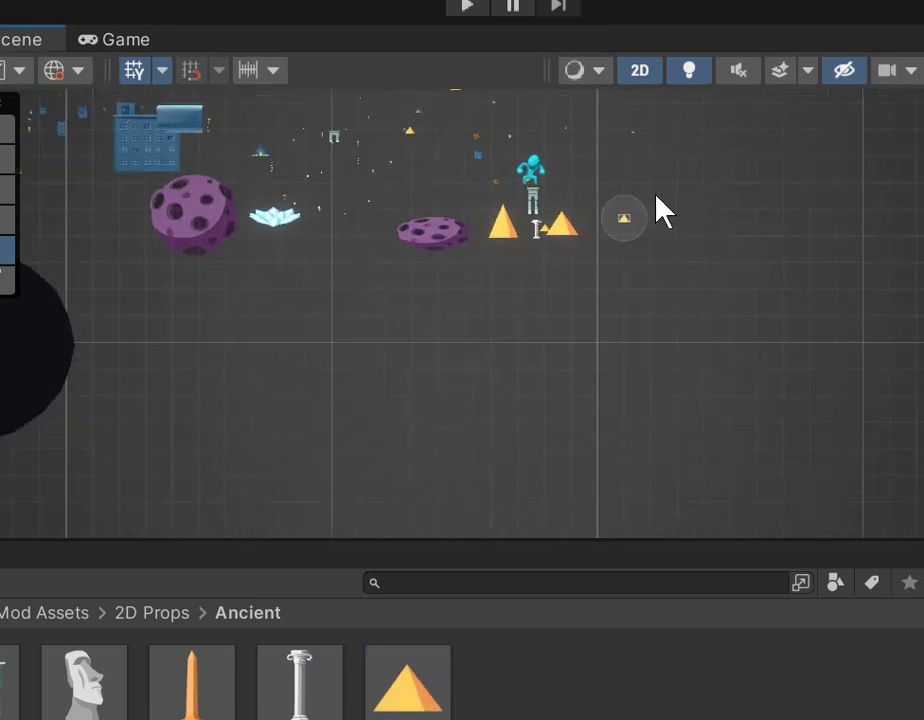
pyautogui.scroll(2, 597, 240)
pyautogui.click(598, 241)
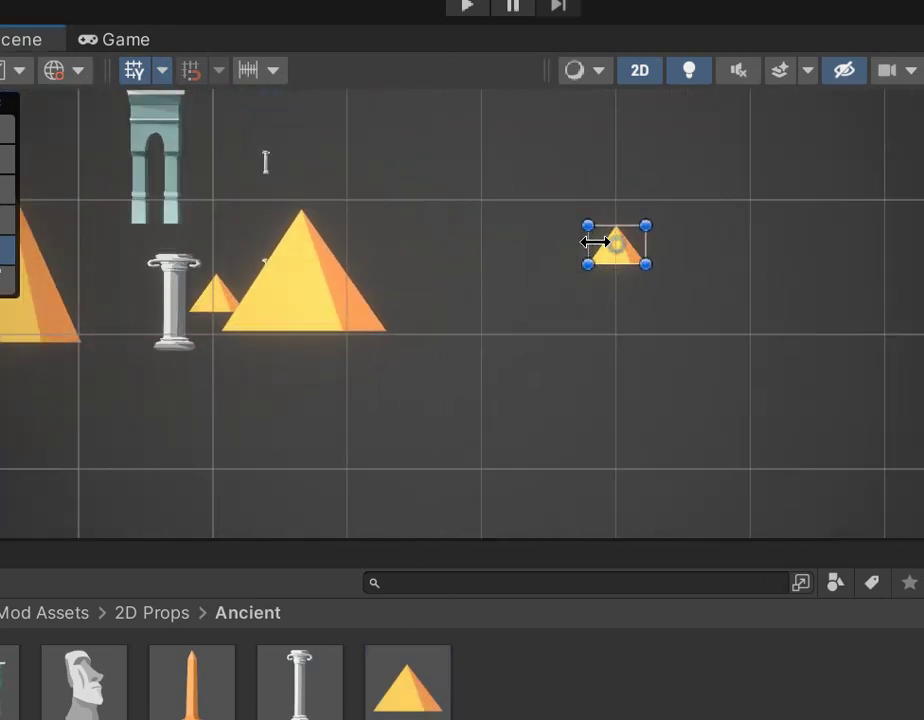
pyautogui.moveTo(588, 268); pyautogui.dragTo(307, 446)
pyautogui.click(761, 196)
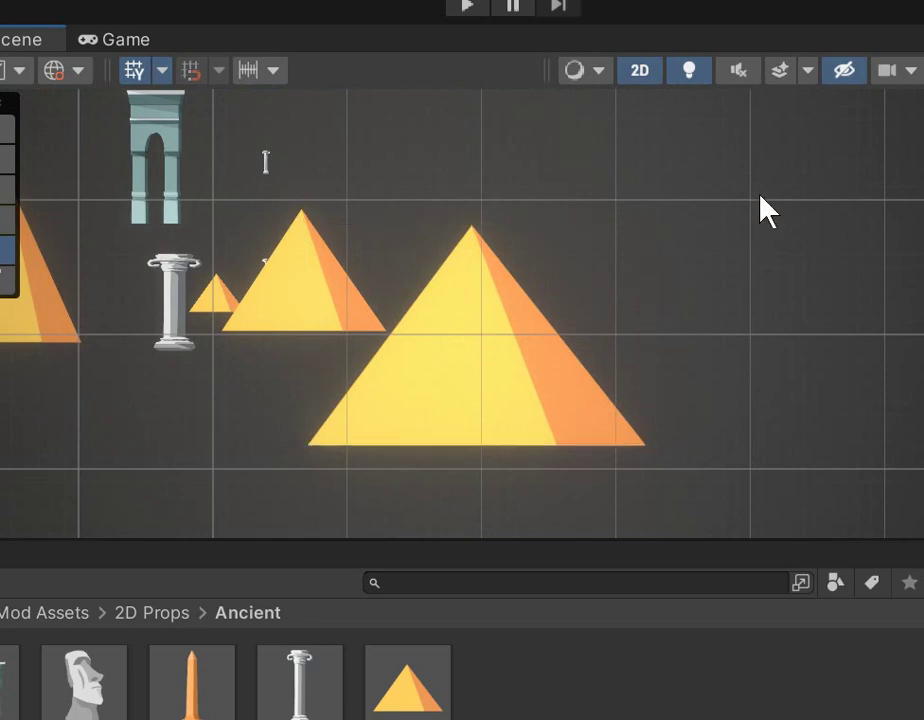
# Step: Activate the Move tool for the scene
pyautogui.scroll(-6, 751, 208)
pyautogui.scroll(-6, 700, 190)
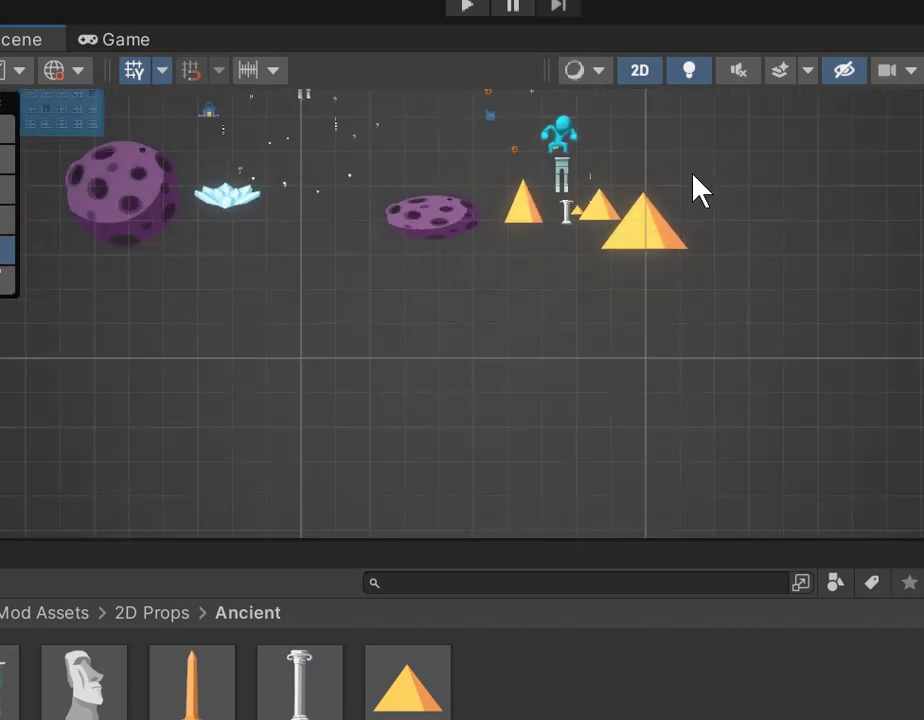
pyautogui.press('Up')
pyautogui.press('Right')
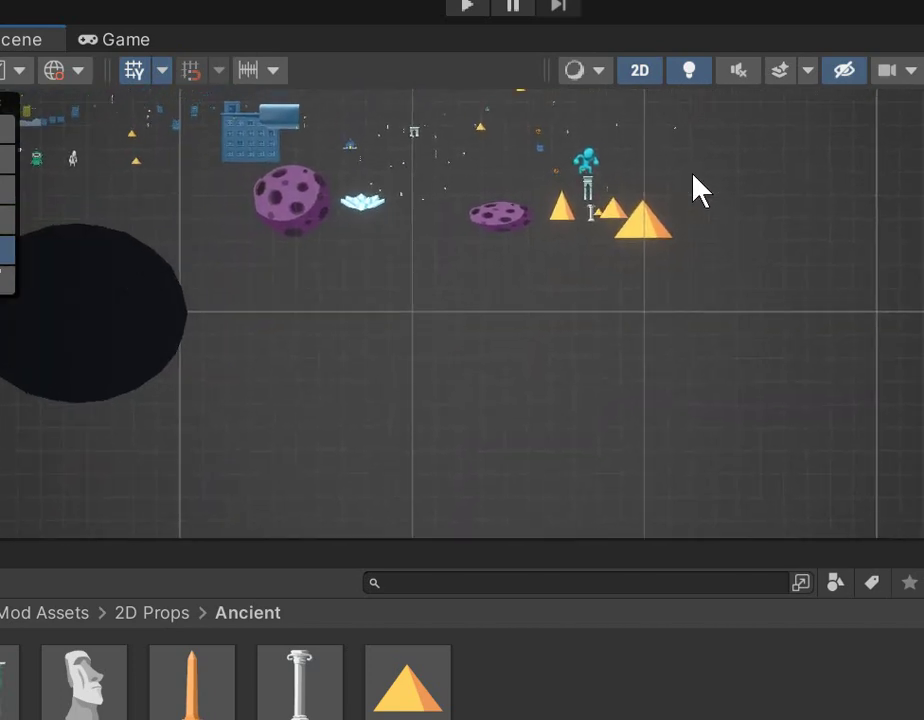
pyautogui.press('w')
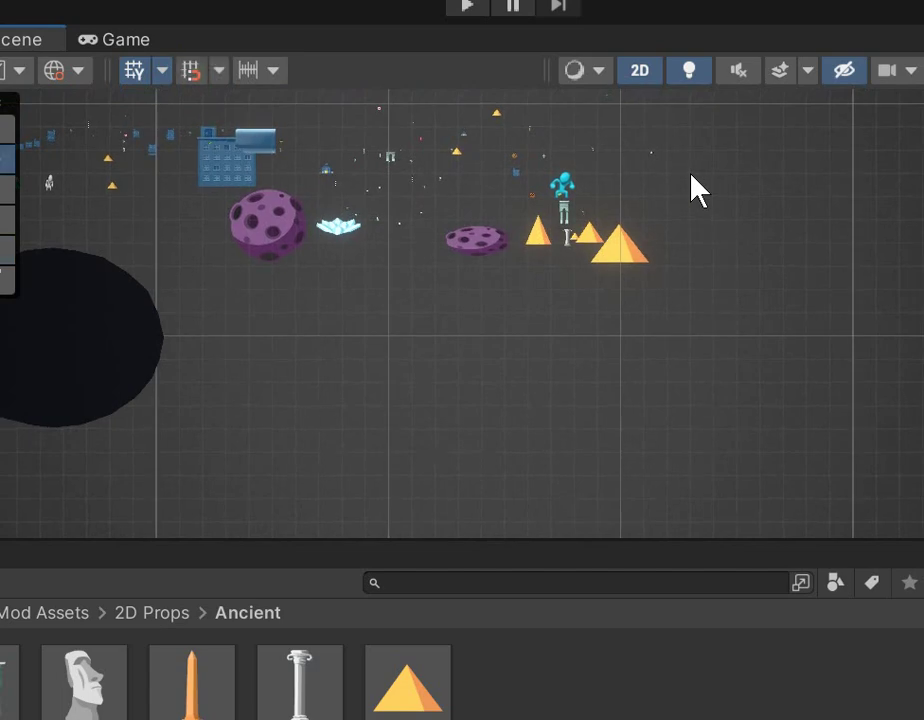
pyautogui.press('Up')
pyautogui.press('Right')
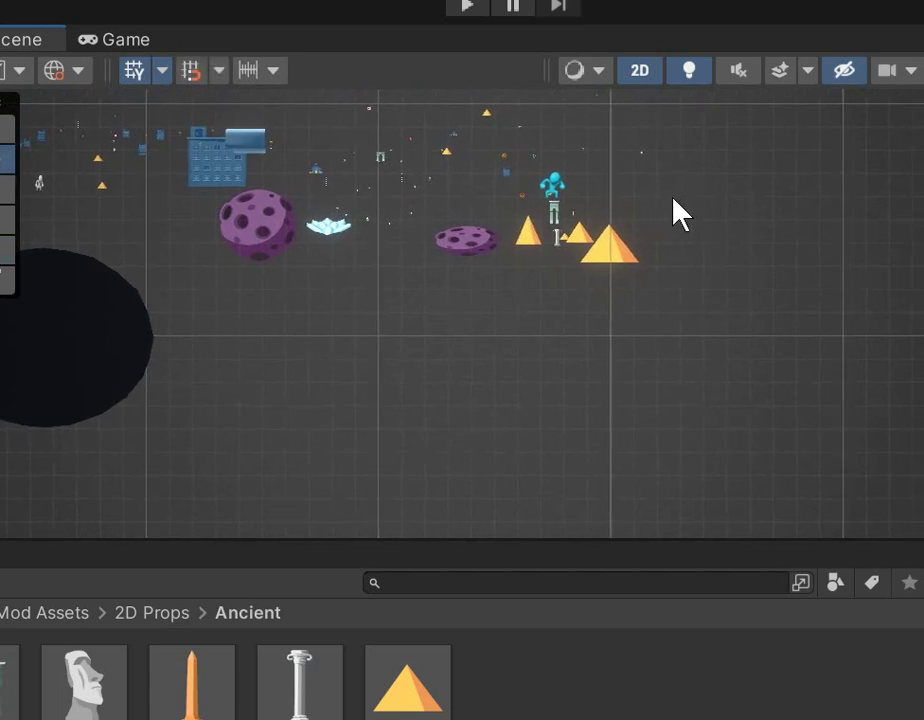
pyautogui.press('Up')
pyautogui.press('Right')
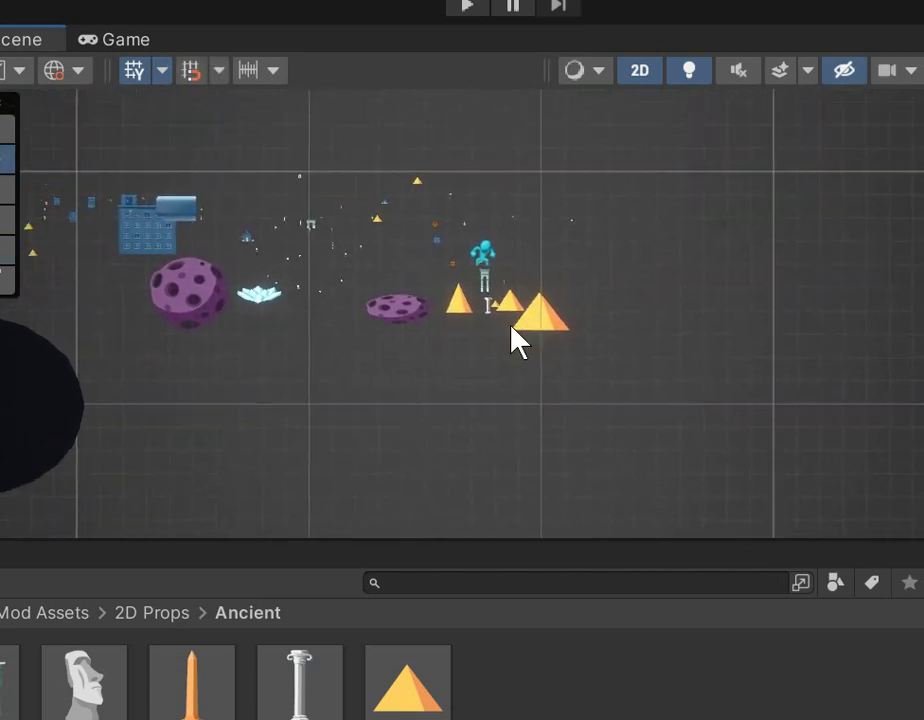
# Step: Open the Mod Assets > Mod Resources > Sprites > Props folder and place a cookie below the group of pyramids
pyautogui.press('Down')
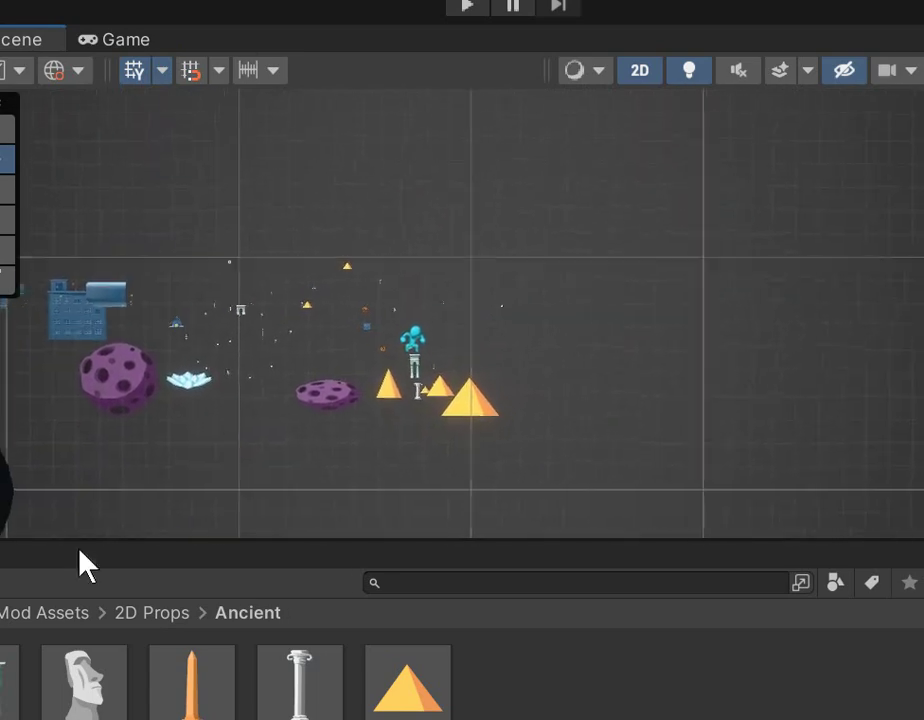
pyautogui.press('Left')
pyautogui.press('Down')
pyautogui.press('Down')
pyautogui.press('Down')
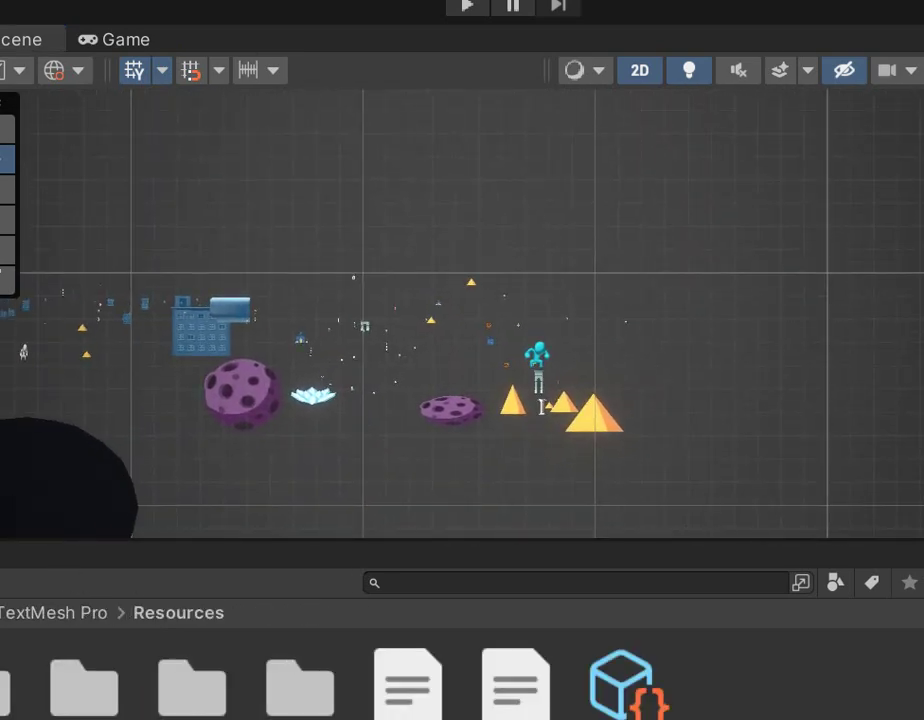
pyautogui.press('Up')
pyautogui.press('Up')
pyautogui.press('Up')
pyautogui.press('Up')
pyautogui.press('Up')
pyautogui.press('Up')
pyautogui.press('Up')
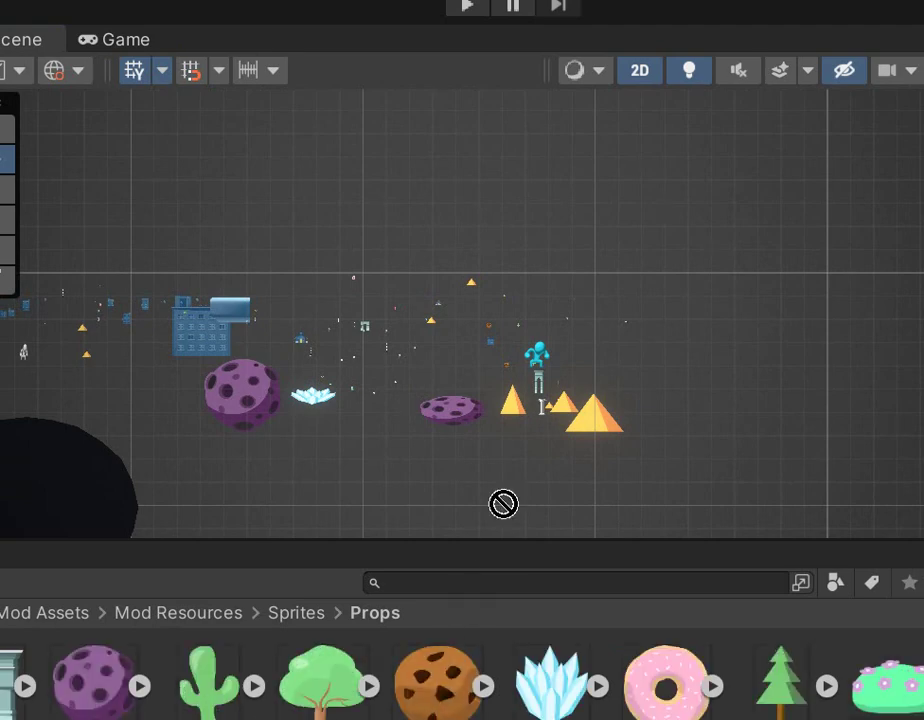
pyautogui.moveTo(503, 503); pyautogui.dragTo(556, 445)
# Step: Place four donut sprites around the space between the stone arch and the biggest pyramid
pyautogui.scroll(8, 598, 412)
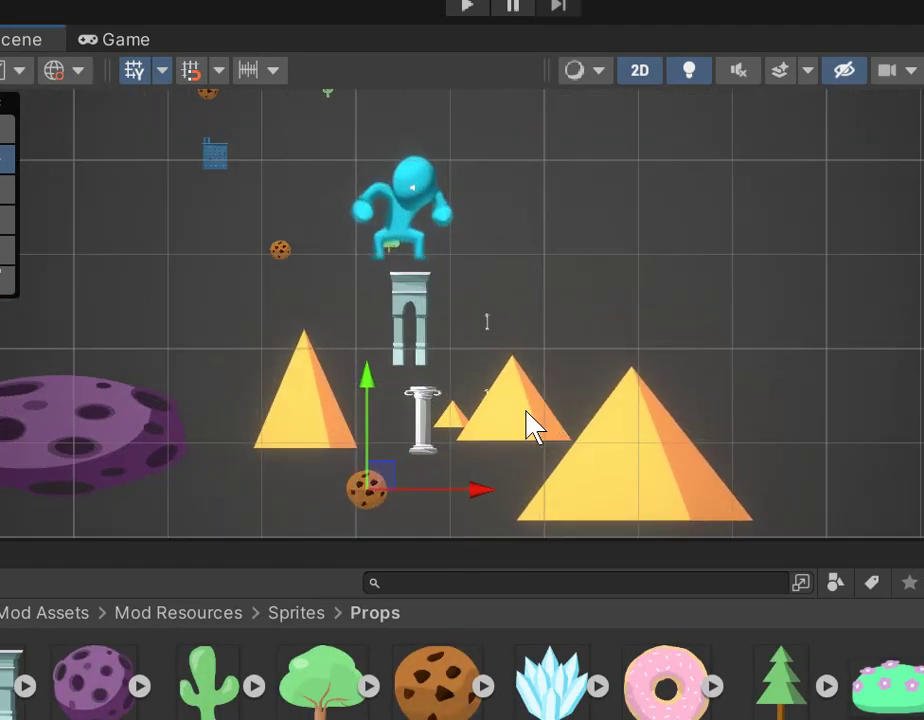
pyautogui.scroll(3, 525, 424)
pyautogui.moveTo(670, 690); pyautogui.dragTo(508, 264)
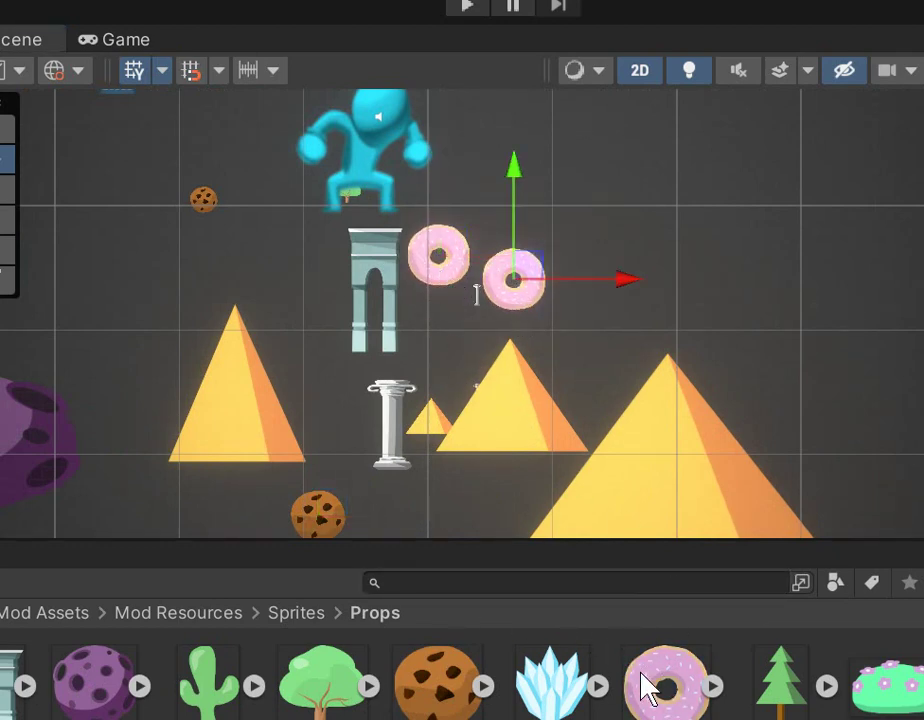
pyautogui.moveTo(645, 688); pyautogui.dragTo(634, 335)
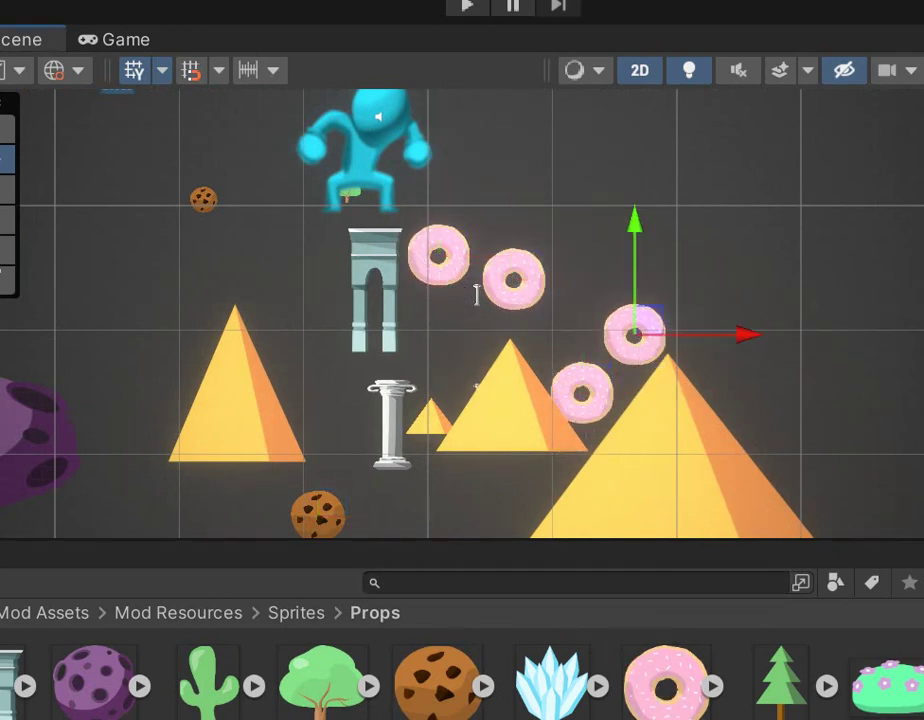
# Step: Apply a solid yellow material to the second donut from the arch and to the medium pyramid beneath it
pyautogui.press('Up')
pyautogui.press('Up')
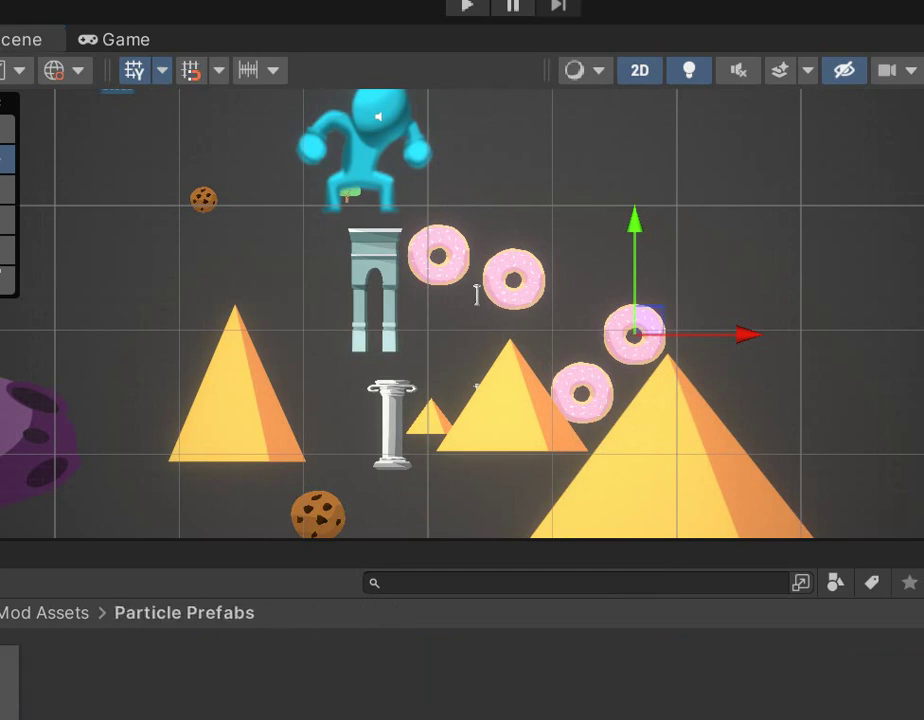
pyautogui.press('Up')
pyautogui.moveTo(97, 682); pyautogui.dragTo(512, 293)
pyautogui.moveTo(88, 692); pyautogui.dragTo(512, 440)
pyautogui.click(2, 680)
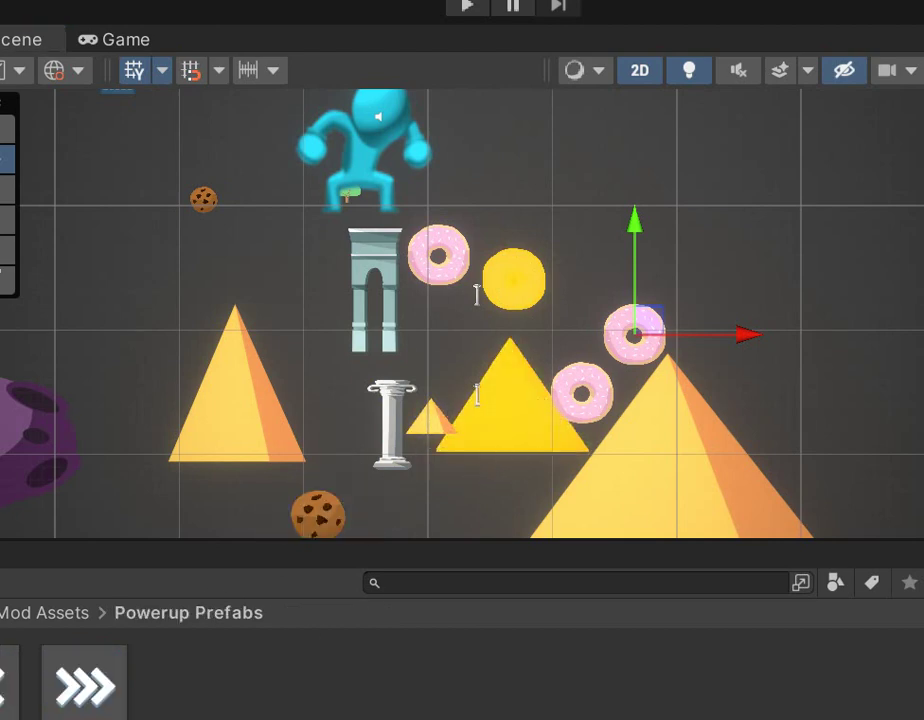
# Step: Reopen the Sprites > Props folder and place a satellite dish and a tiny brown prop near the donuts above the biggest pyramid
pyautogui.press('Up')
pyautogui.press('Up')
pyautogui.press('Up')
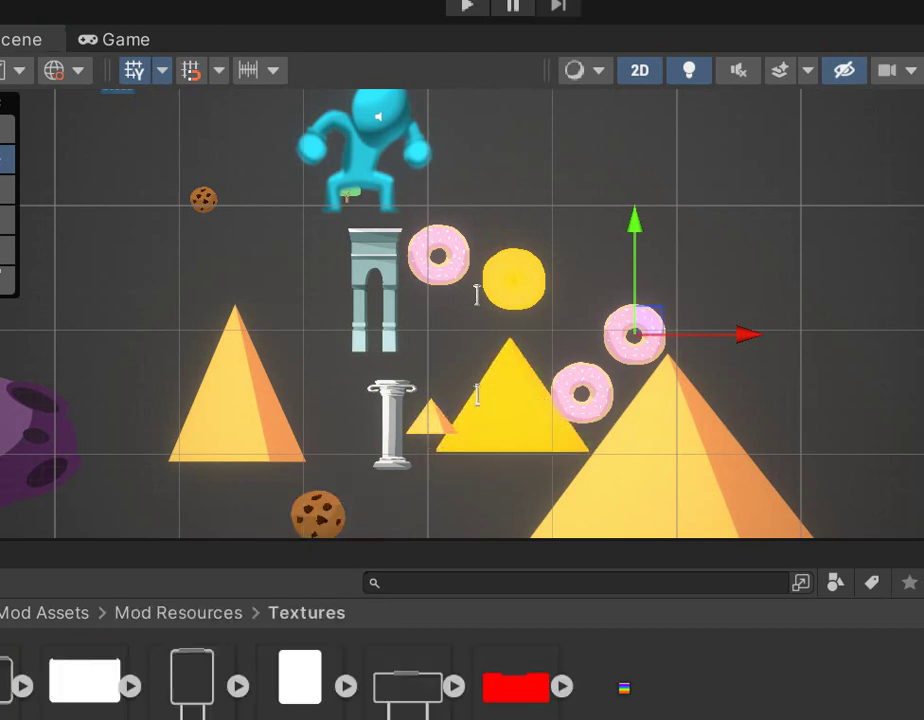
pyautogui.press('Up')
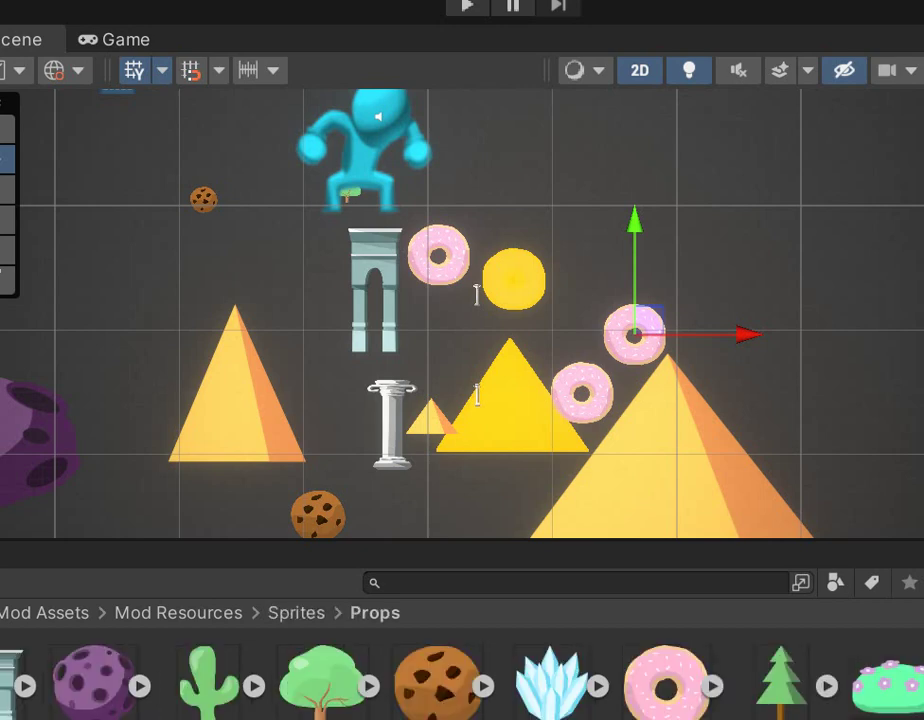
pyautogui.scroll(-2, 505, 668)
pyautogui.moveTo(922, 660); pyautogui.dragTo(572, 311)
pyautogui.moveTo(596, 708); pyautogui.dragTo(641, 266)
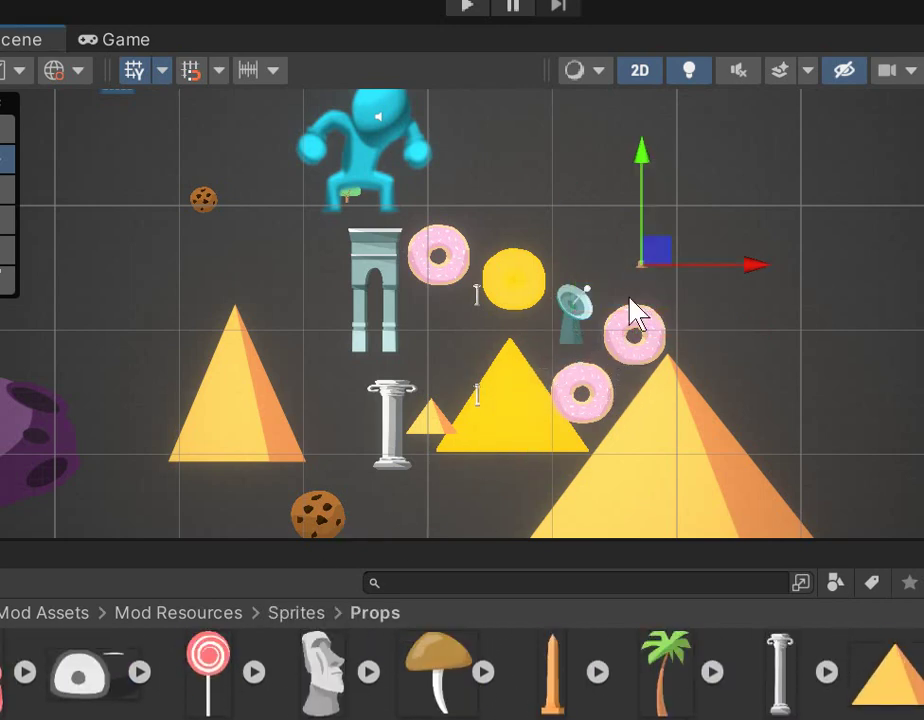
# Step: Place a palm tree and two small pyramids on the far side of the biggest pyramid
pyautogui.moveTo(656, 674); pyautogui.dragTo(745, 405)
pyautogui.moveTo(893, 700); pyautogui.dragTo(810, 385)
pyautogui.moveTo(893, 705); pyautogui.dragTo(880, 487)
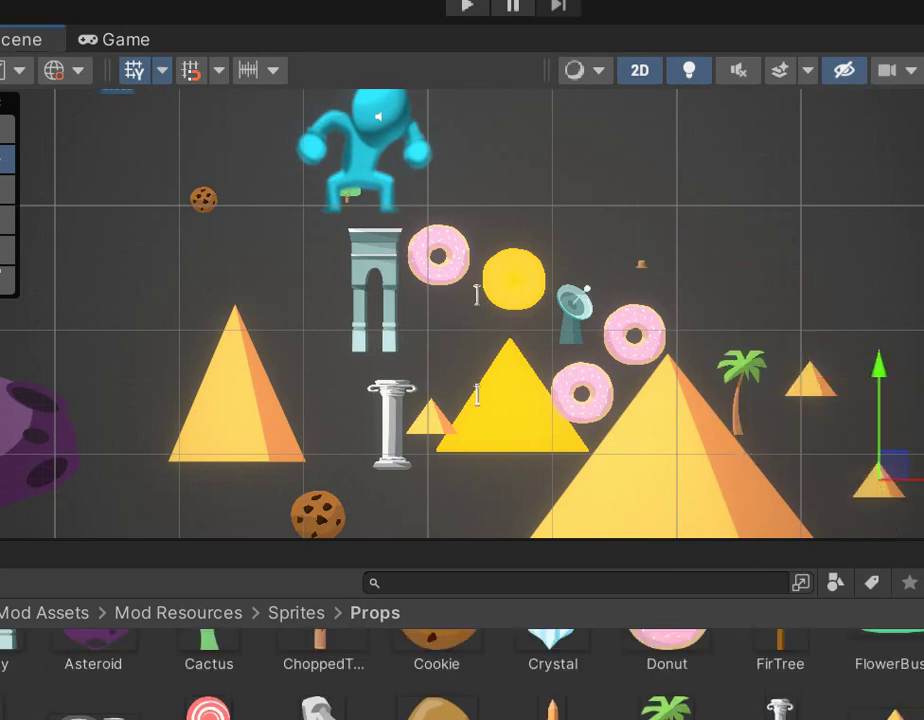
# Step: Open the Environment Sprites Colored > Teal folder and place the teal midground square above the far slope of the biggest pyramid
pyautogui.press('Up')
pyautogui.press('Up')
pyautogui.press('Up')
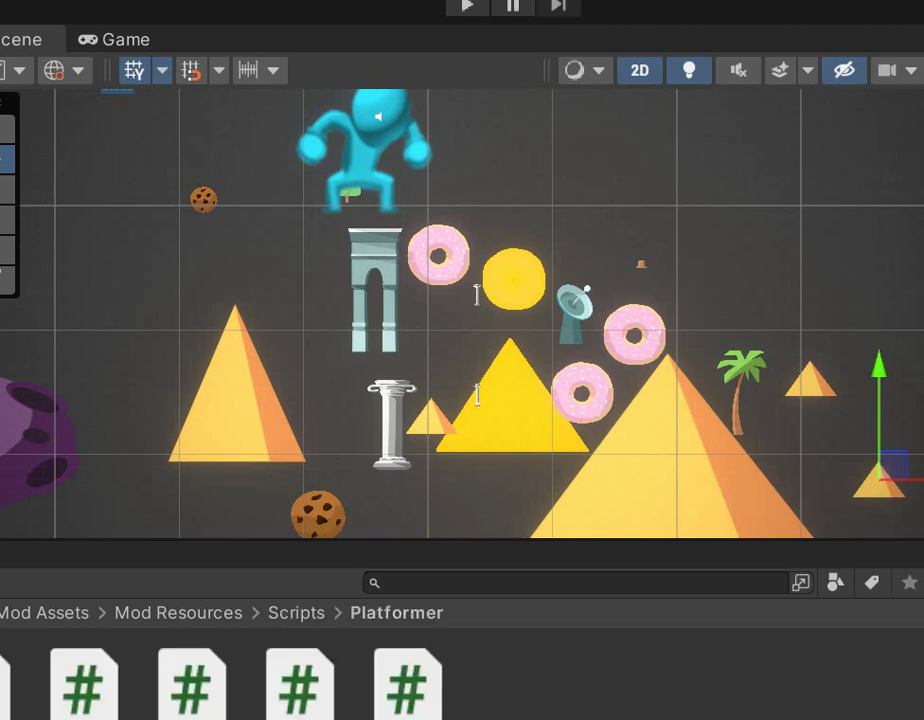
pyautogui.press('Up')
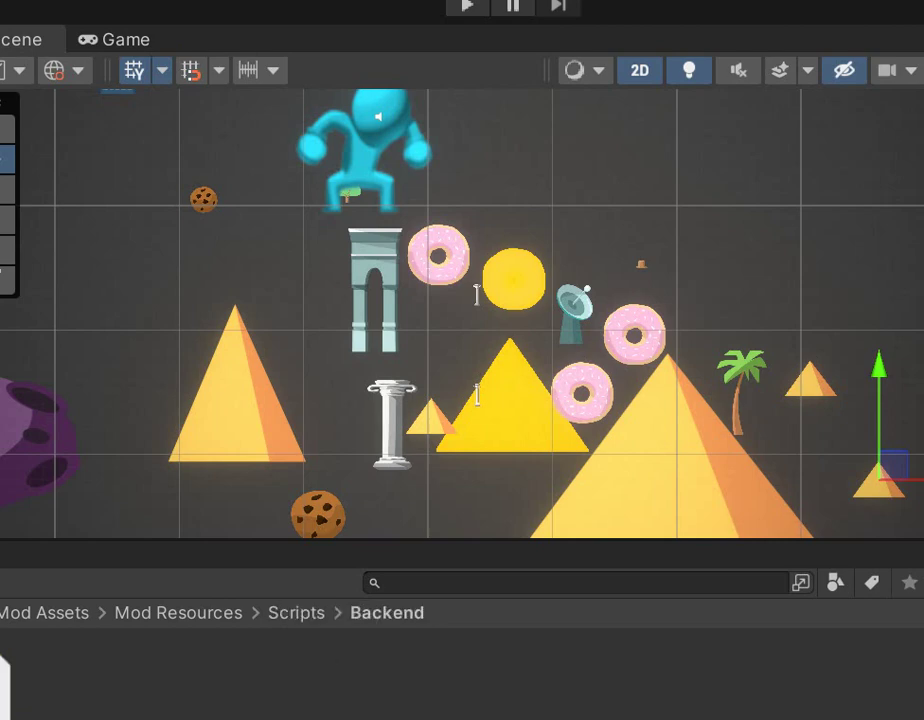
pyautogui.press('Up')
pyautogui.press('Up')
pyautogui.press('Up')
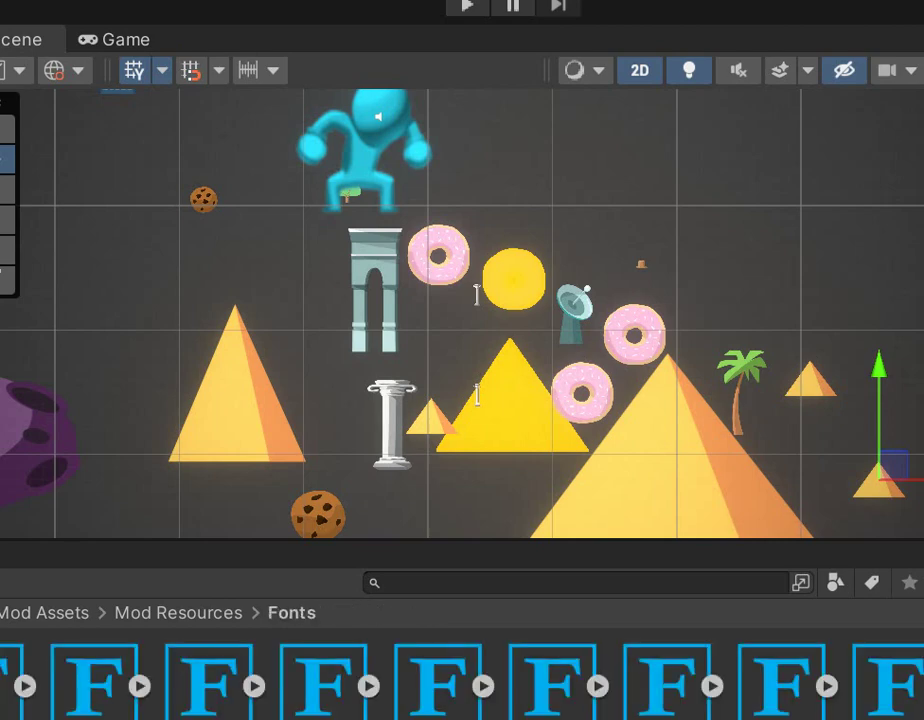
pyautogui.press('Up')
pyautogui.press('Up')
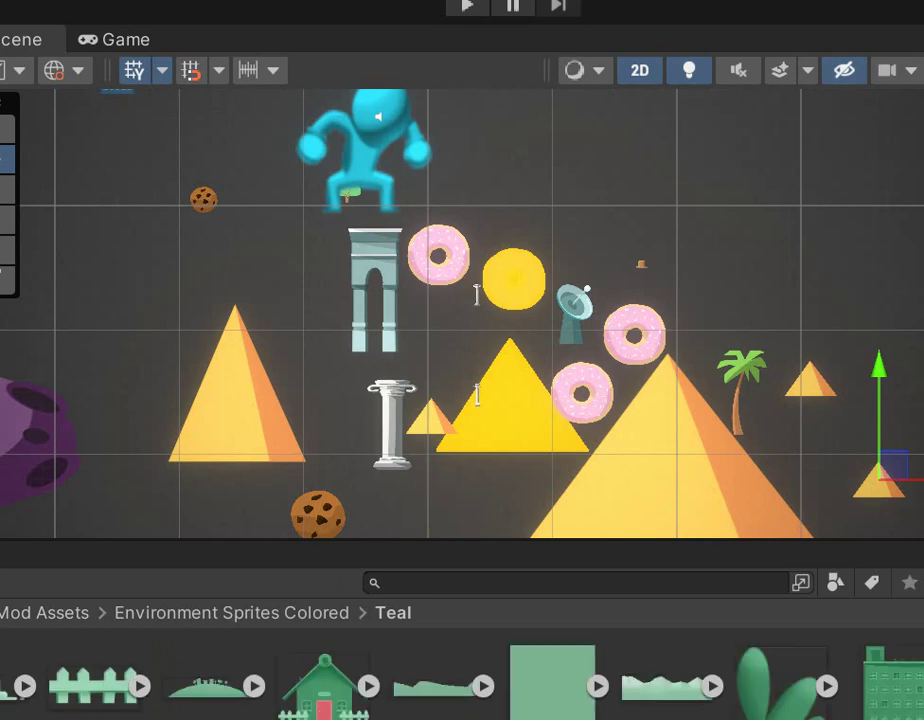
pyautogui.moveTo(560, 714); pyautogui.dragTo(706, 310)
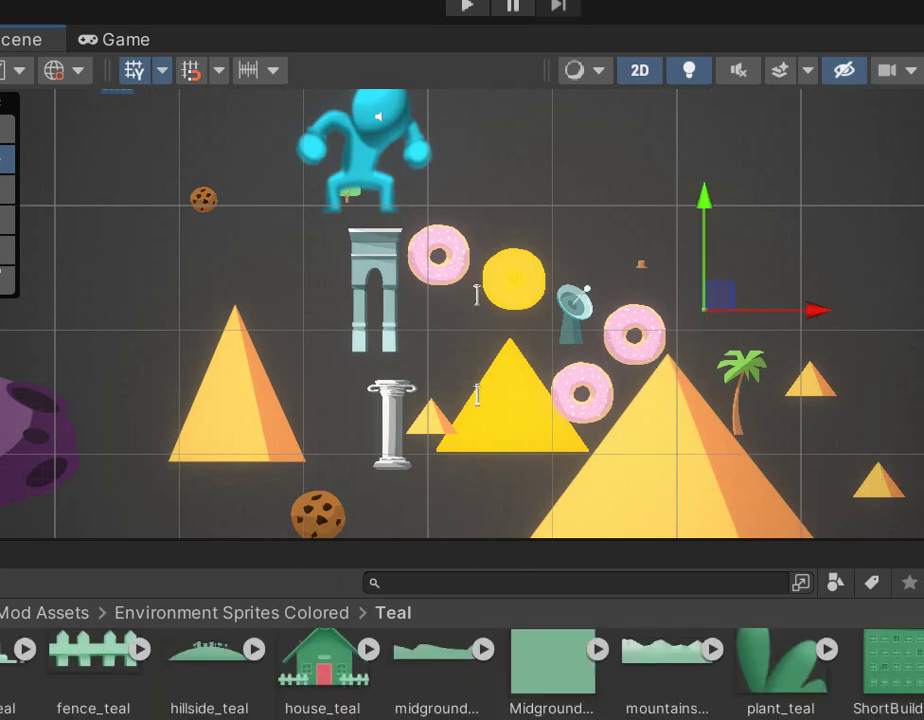
# Step: From the Magenta folder, place a tiny sprite and a plant above the palm tree, and a short building above the nearby small pyramid
pyautogui.press('Up')
pyautogui.moveTo(330, 662); pyautogui.dragTo(730, 290)
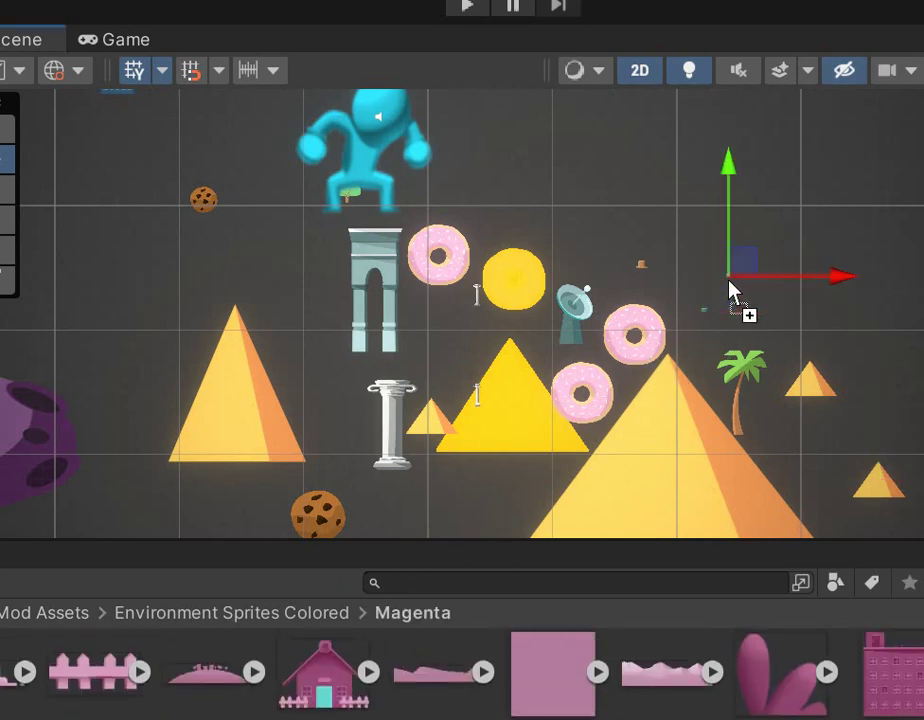
pyautogui.moveTo(790, 712); pyautogui.dragTo(763, 335)
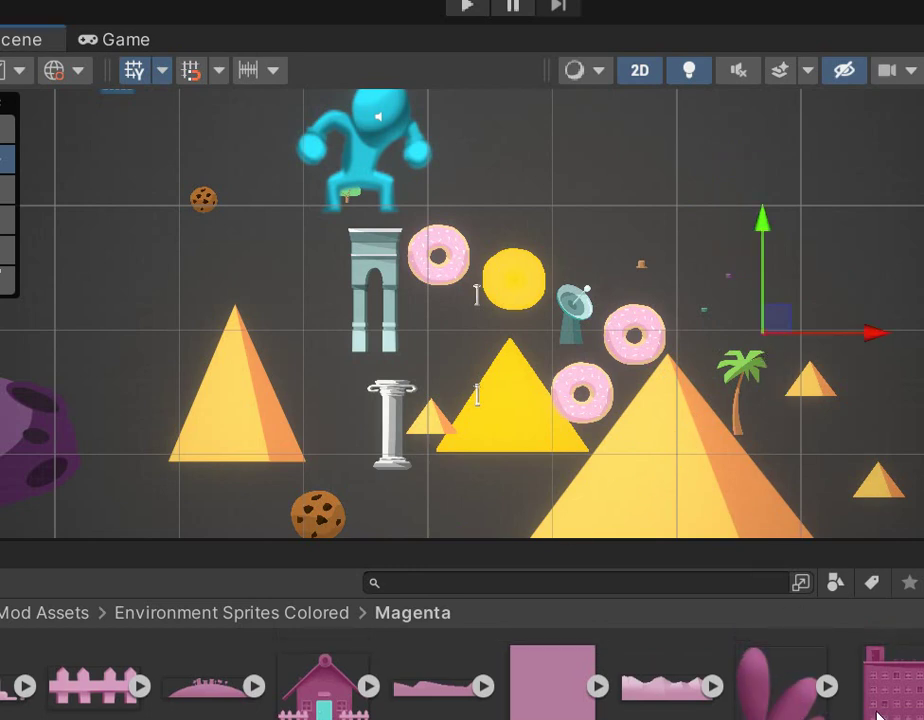
pyautogui.moveTo(878, 712); pyautogui.dragTo(813, 342)
pyautogui.scroll(-2, 825, 437)
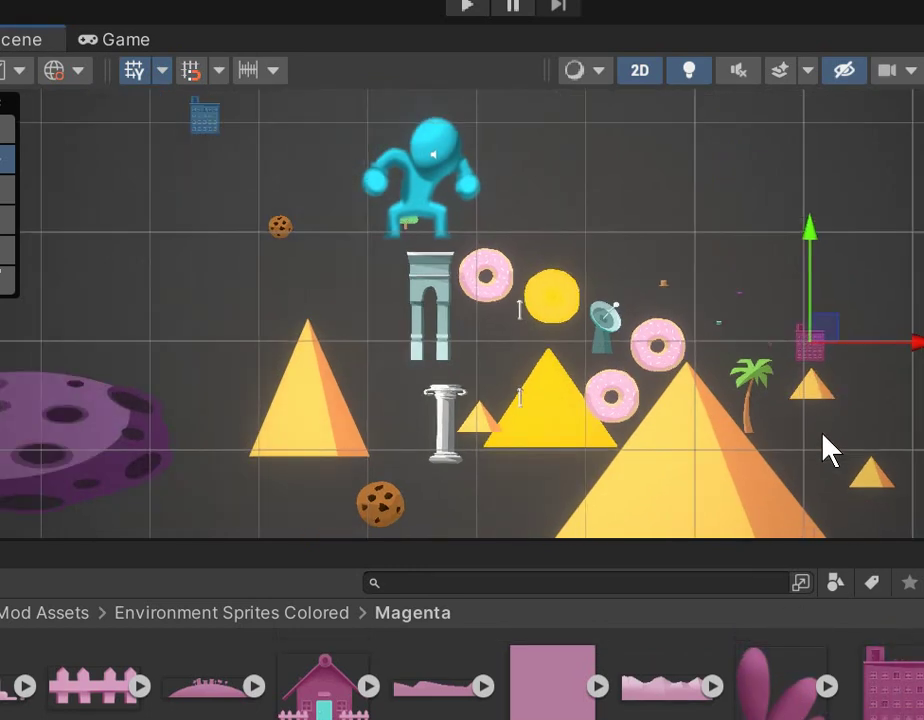
# Step: Place two magenta plants and a magenta house beyond the two small pyramids, positioning the house between the plants
pyautogui.press('Right')
pyautogui.press('Up')
pyautogui.press('Down')
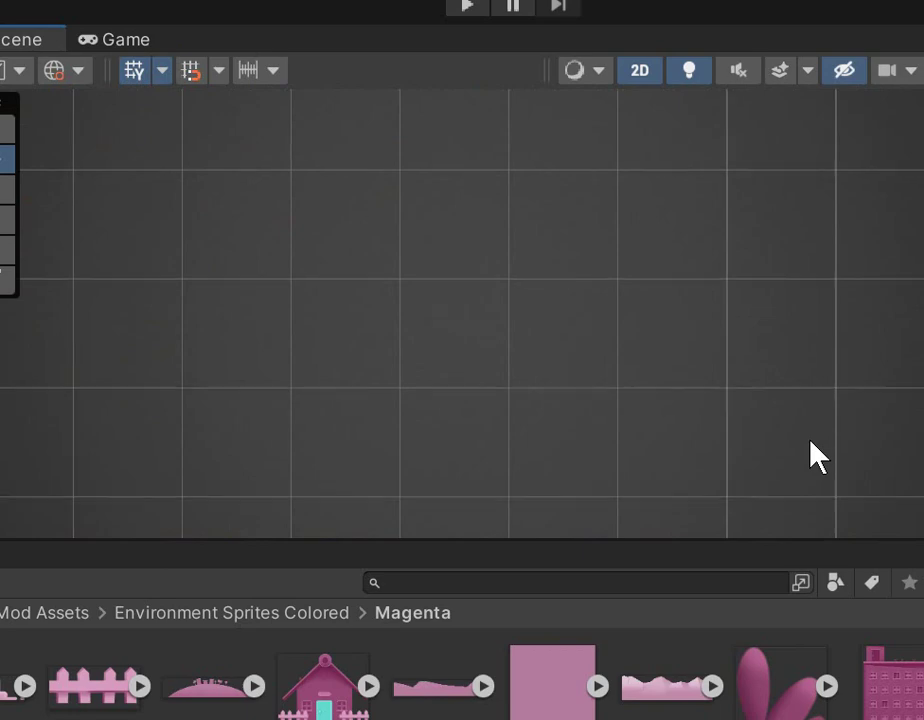
pyautogui.press('Up')
pyautogui.scroll(2, 674, 446)
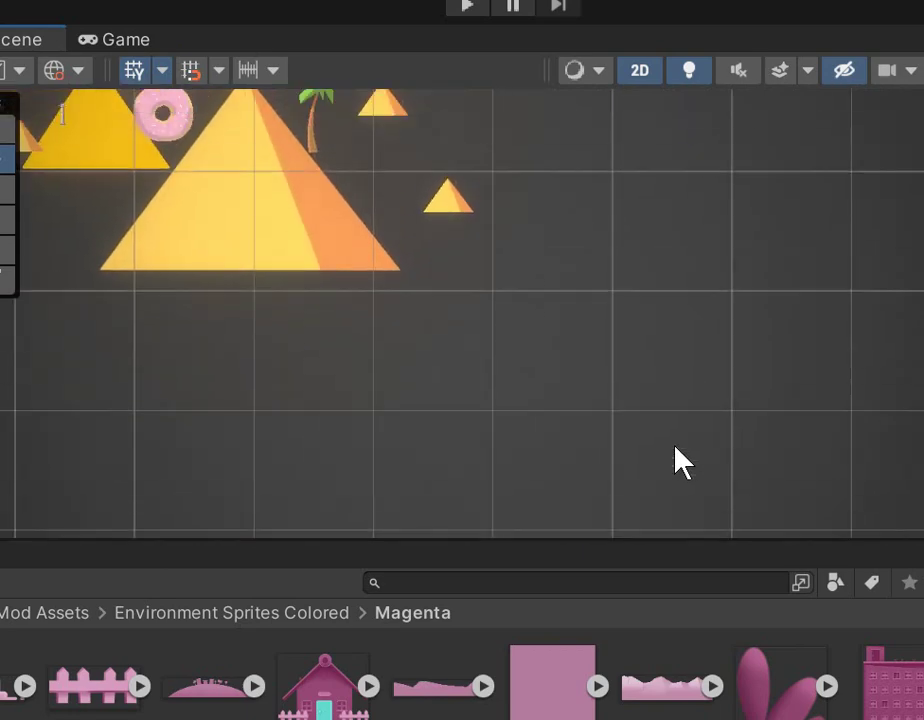
pyautogui.scroll(-4, 673, 447)
pyautogui.press('Up')
pyautogui.scroll(1, 672, 448)
pyautogui.press('Down')
pyautogui.moveTo(736, 708); pyautogui.dragTo(502, 392)
pyautogui.moveTo(785, 672); pyautogui.dragTo(555, 439)
pyautogui.moveTo(325, 696); pyautogui.dragTo(575, 463)
pyautogui.scroll(4, 576, 478)
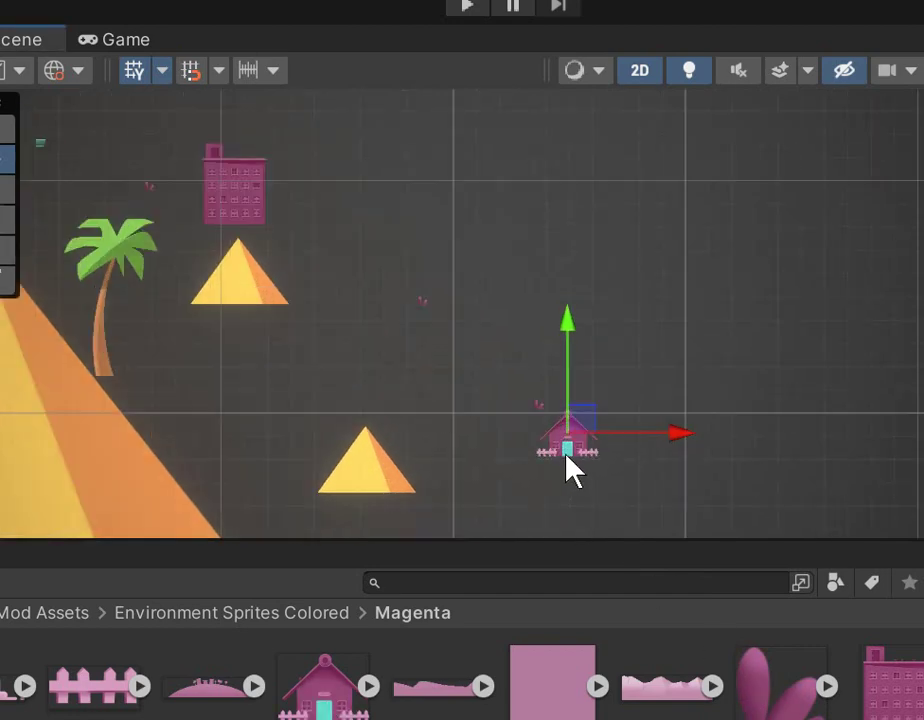
pyautogui.moveTo(575, 432); pyautogui.dragTo(450, 346)
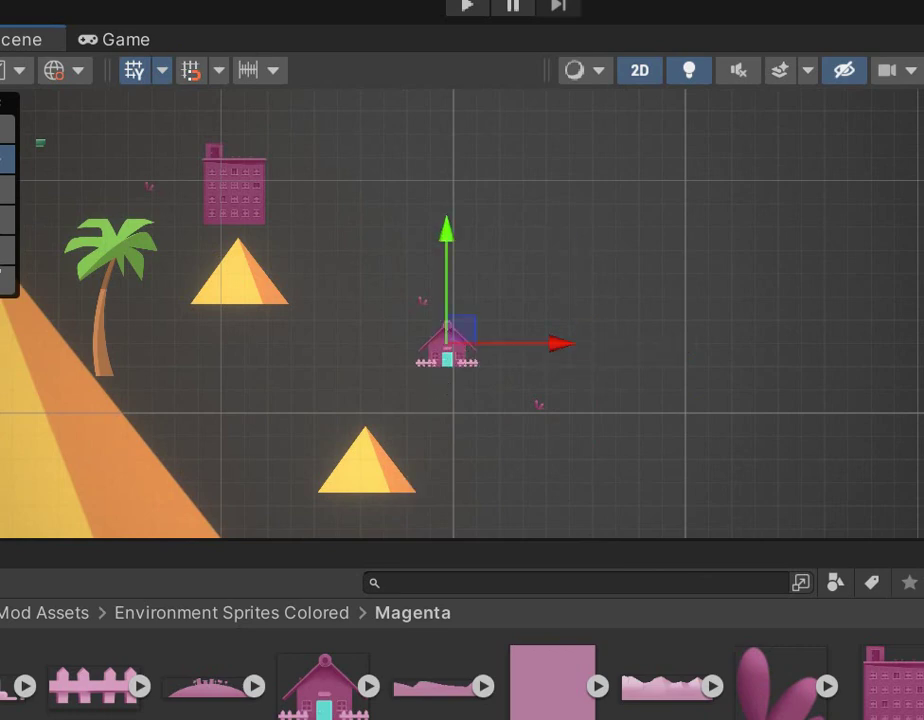
# Step: Open the Gold environment sprites folder and place a gold house beside the magenta house
pyautogui.click(2, 690)
pyautogui.click(2, 660)
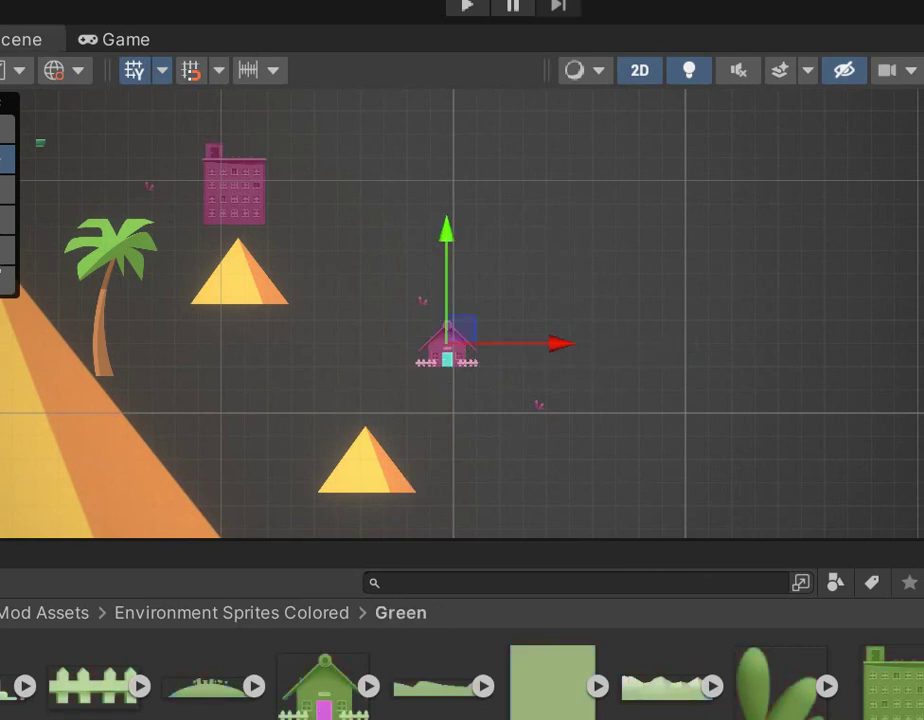
pyautogui.press('Down')
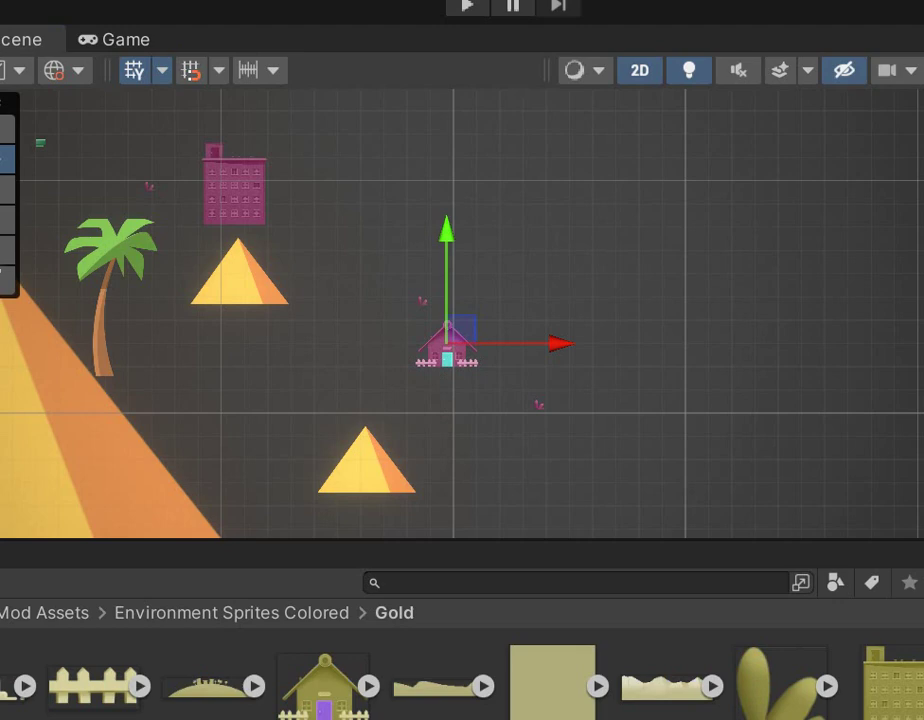
pyautogui.moveTo(324, 700); pyautogui.dragTo(559, 355)
# Step: Open the 2D Props > Ancient folder in Mod Assets
pyautogui.press('Down')
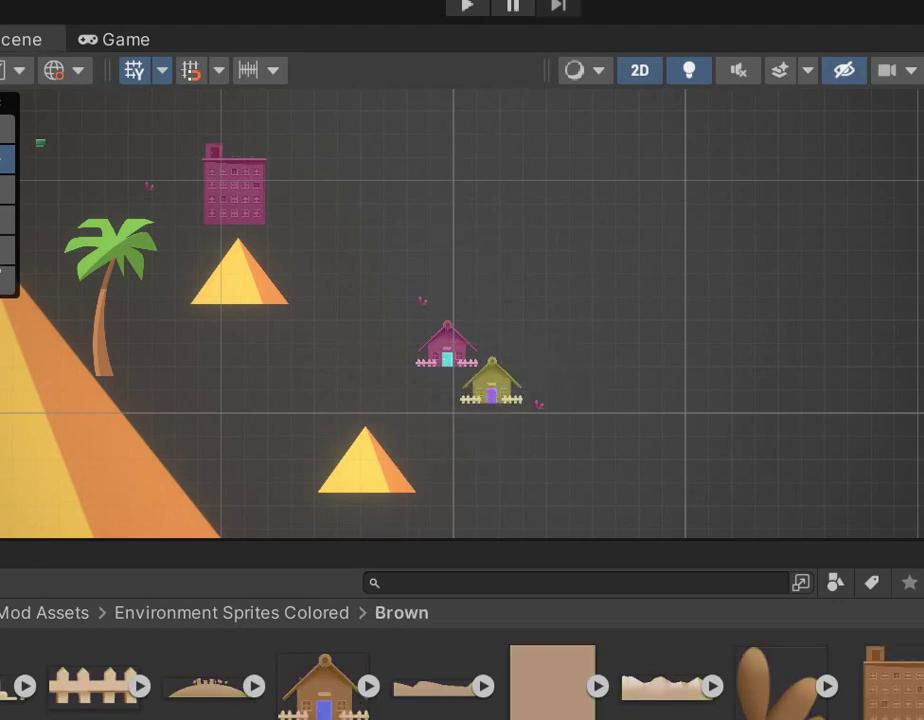
pyautogui.press('Up')
pyautogui.press('Up')
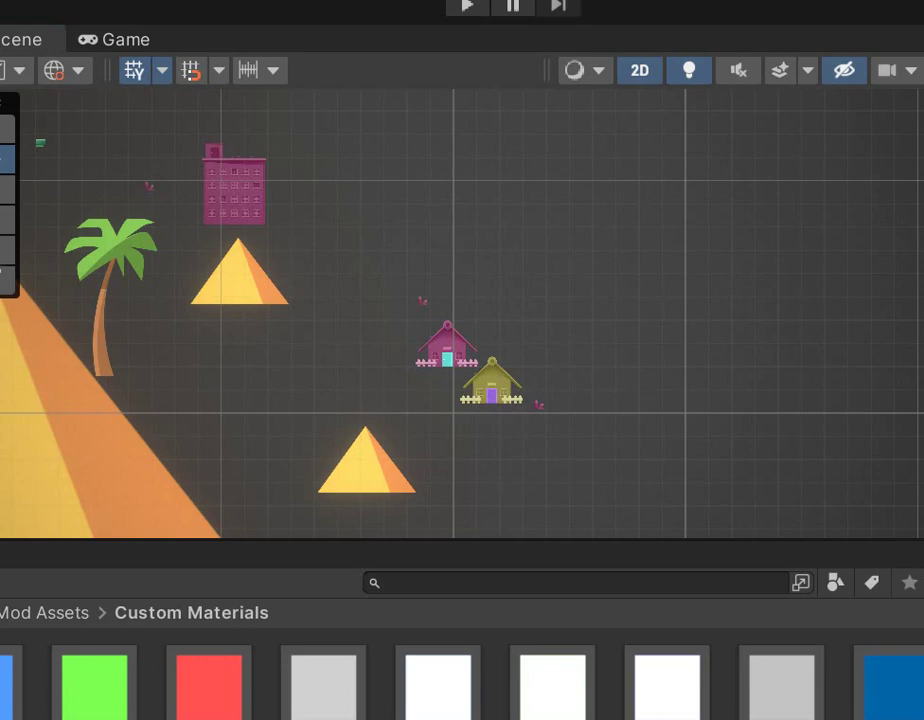
pyautogui.press('Up')
pyautogui.press('Up')
pyautogui.press('Up')
pyautogui.press('Up')
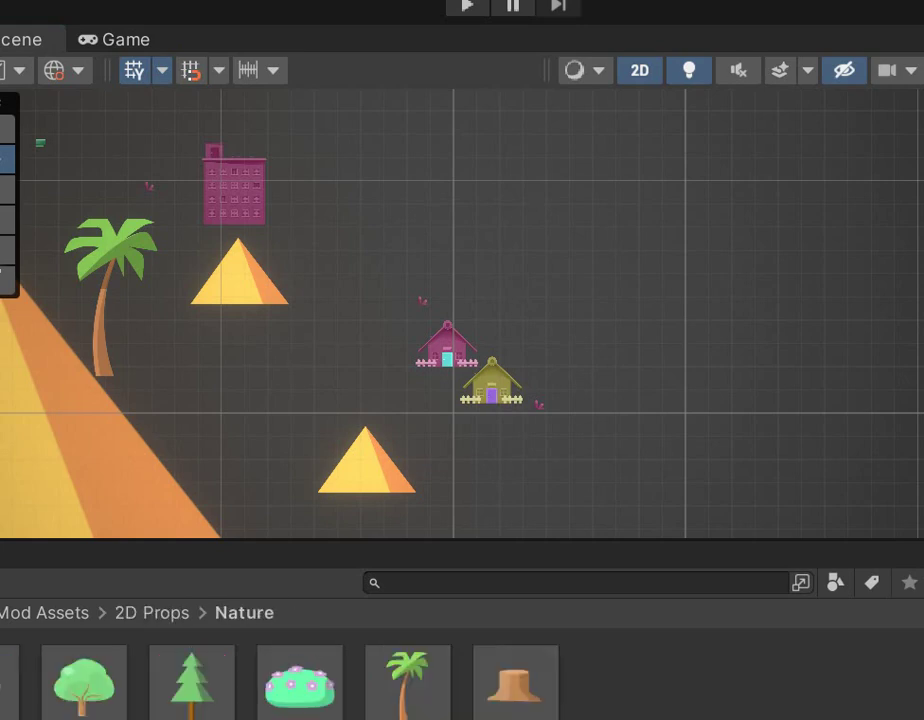
pyautogui.press('Up')
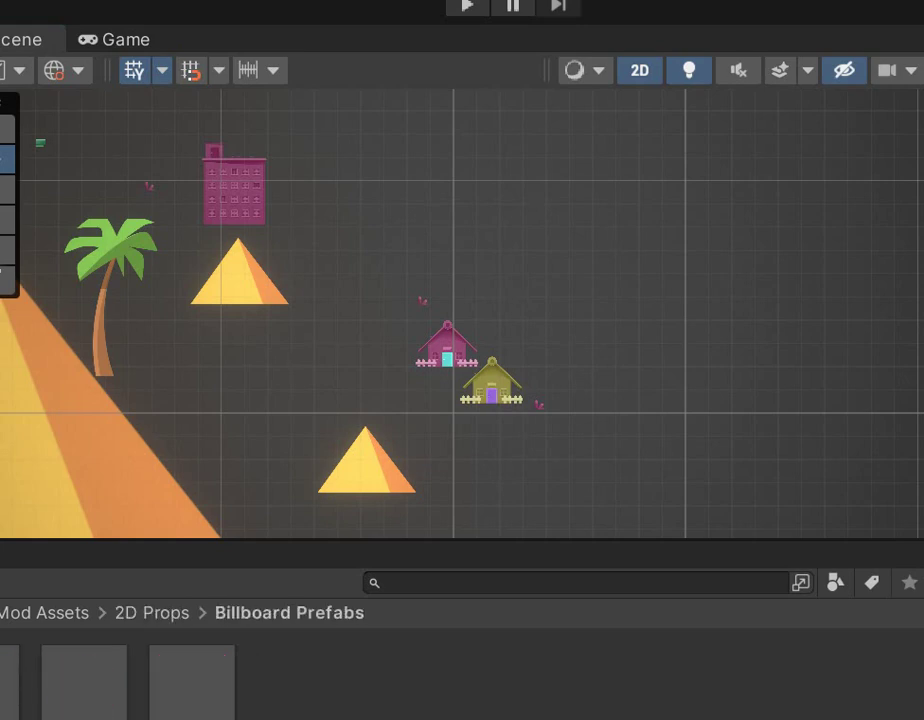
pyautogui.press('Up')
pyautogui.press('Up')
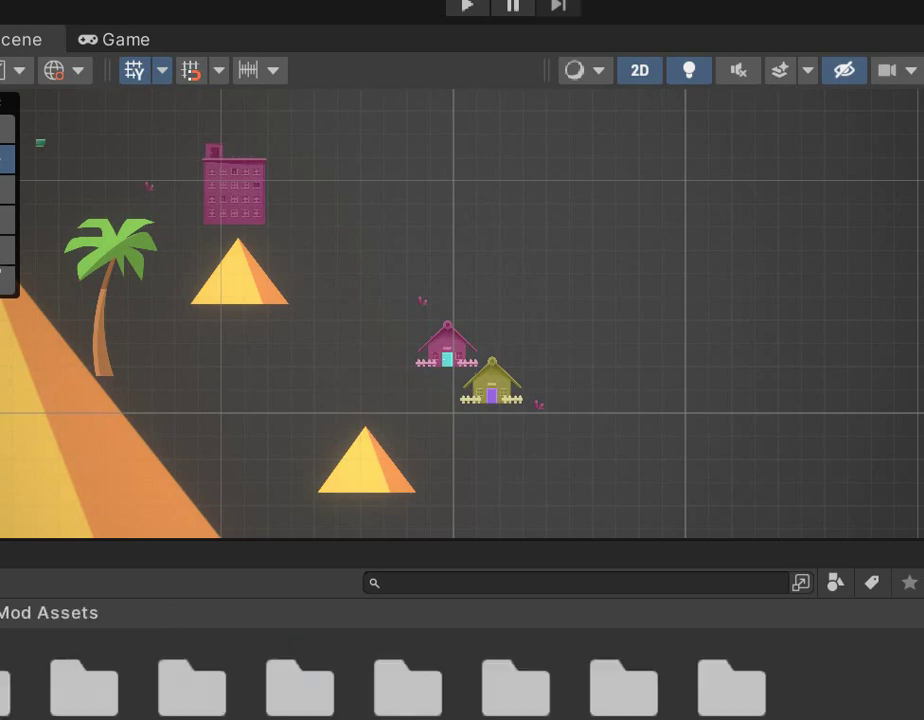
pyautogui.doubleClick(2, 690)
pyautogui.doubleClick(2, 690)
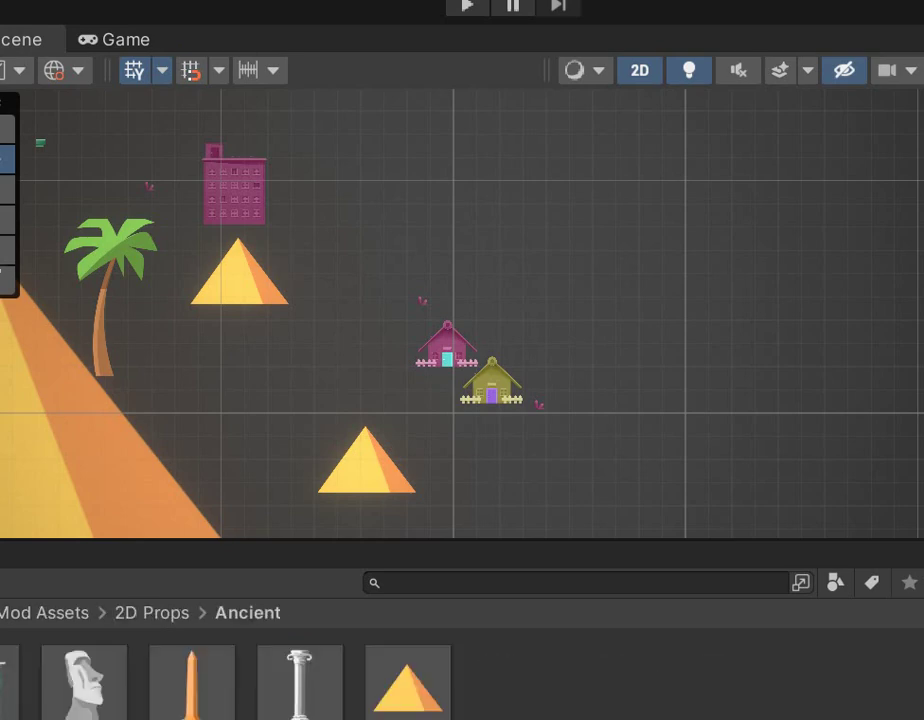
# Step: Place a stone arch in front of the magenta house, and a column and two overlapping pyramids beyond the gold house
pyautogui.moveTo(4, 688); pyautogui.dragTo(406, 318)
pyautogui.moveTo(276, 697); pyautogui.dragTo(538, 412)
pyautogui.moveTo(420, 685); pyautogui.dragTo(655, 430)
# Step: Leave the 2D Props folders and open the Environment > Sprites folder with the blue sprites
pyautogui.click(152, 613)
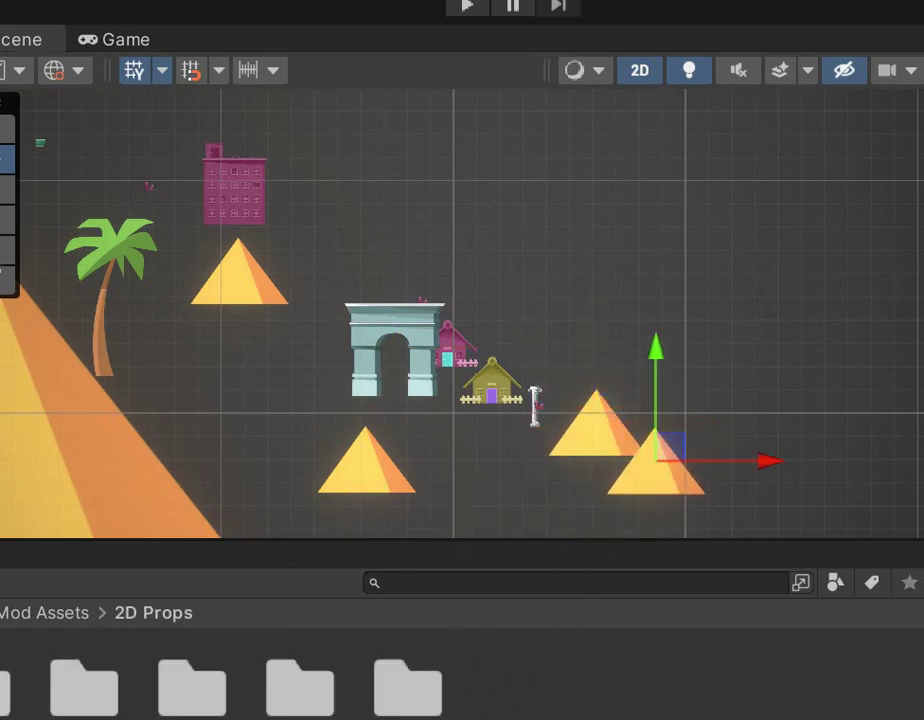
pyautogui.click(3, 692)
pyautogui.doubleClick(3, 692)
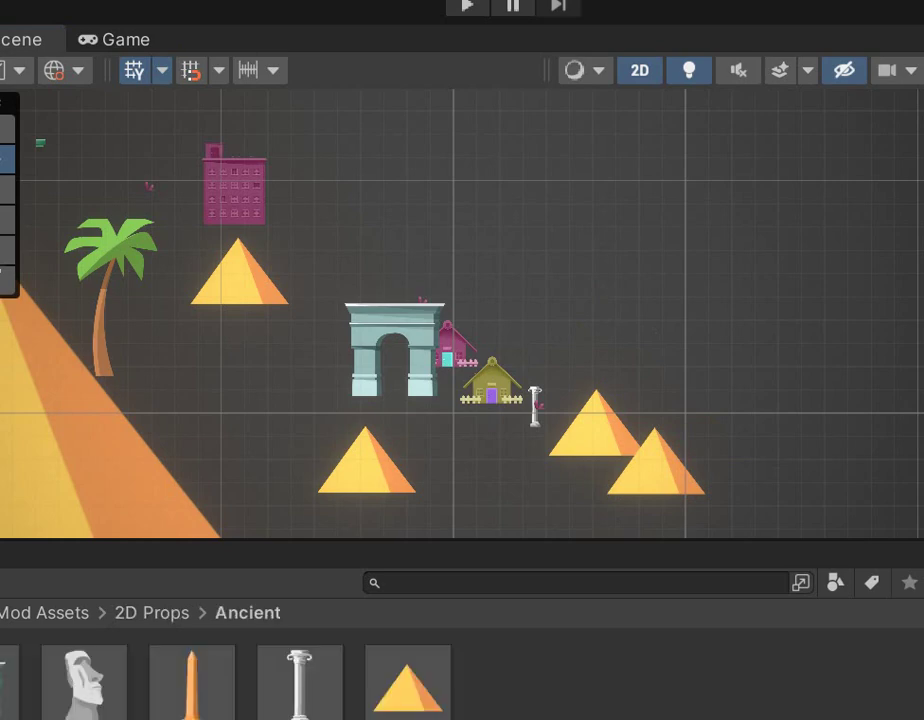
pyautogui.press('Up')
pyautogui.press('BackSpace')
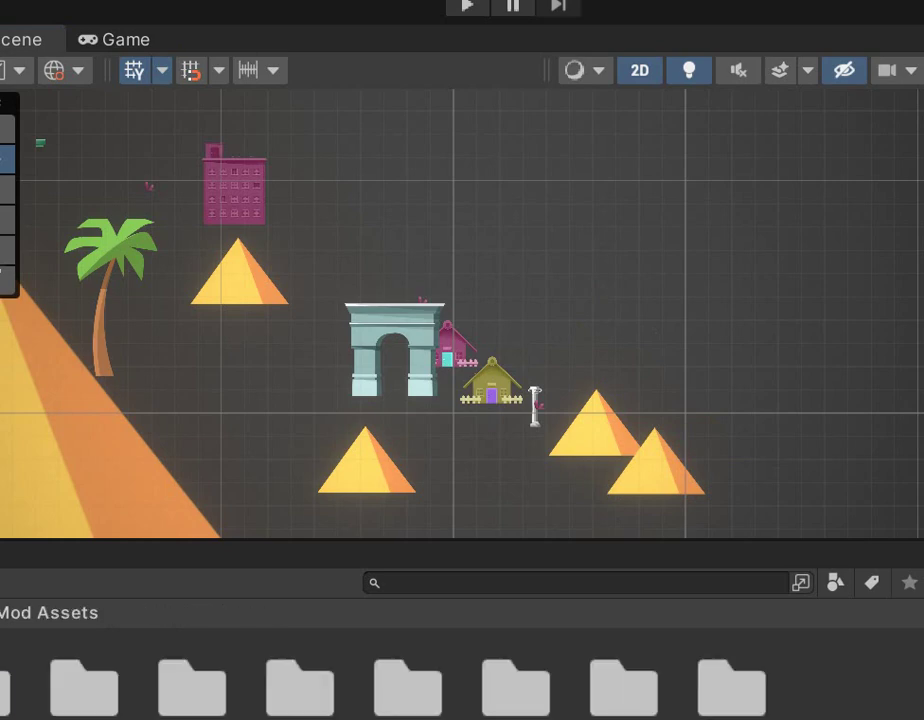
pyautogui.press('Return')
pyautogui.doubleClick(90, 662)
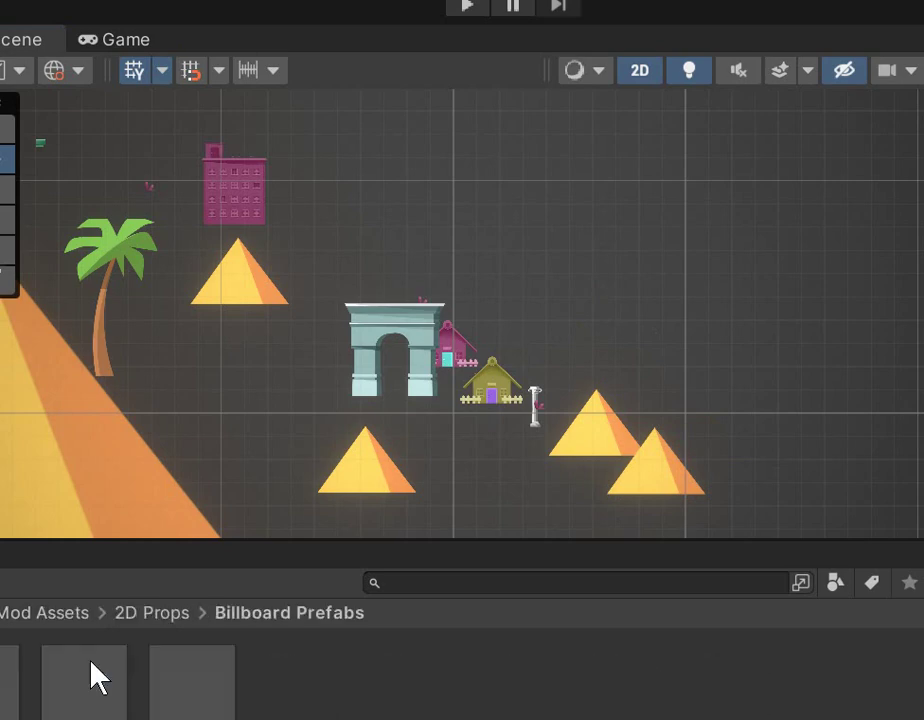
pyautogui.click(88, 668)
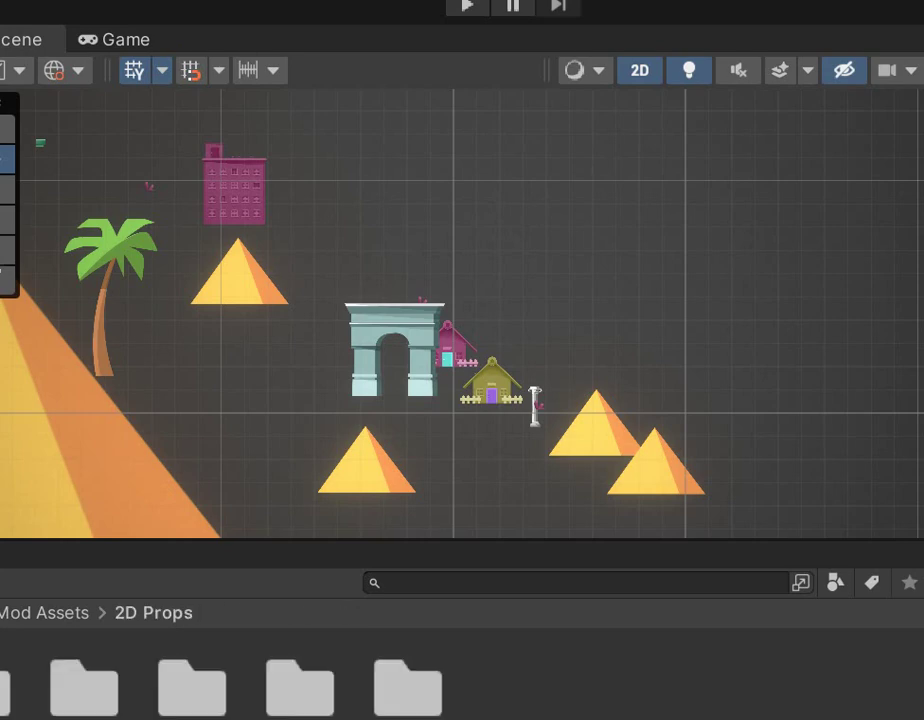
pyautogui.press('Up')
pyautogui.press('Up')
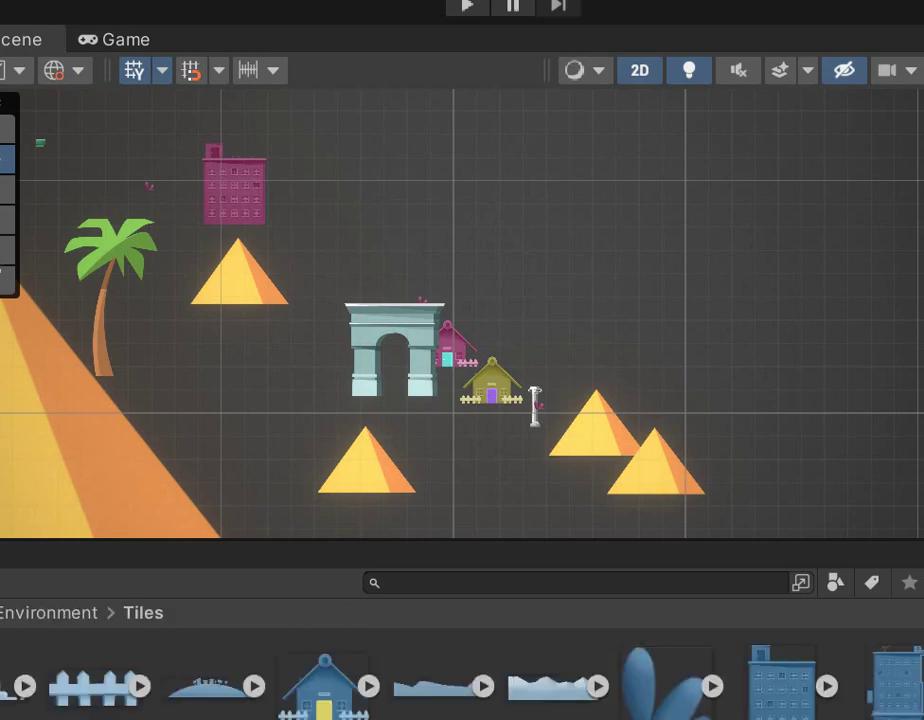
pyautogui.press('Up')
pyautogui.press('BackSpace')
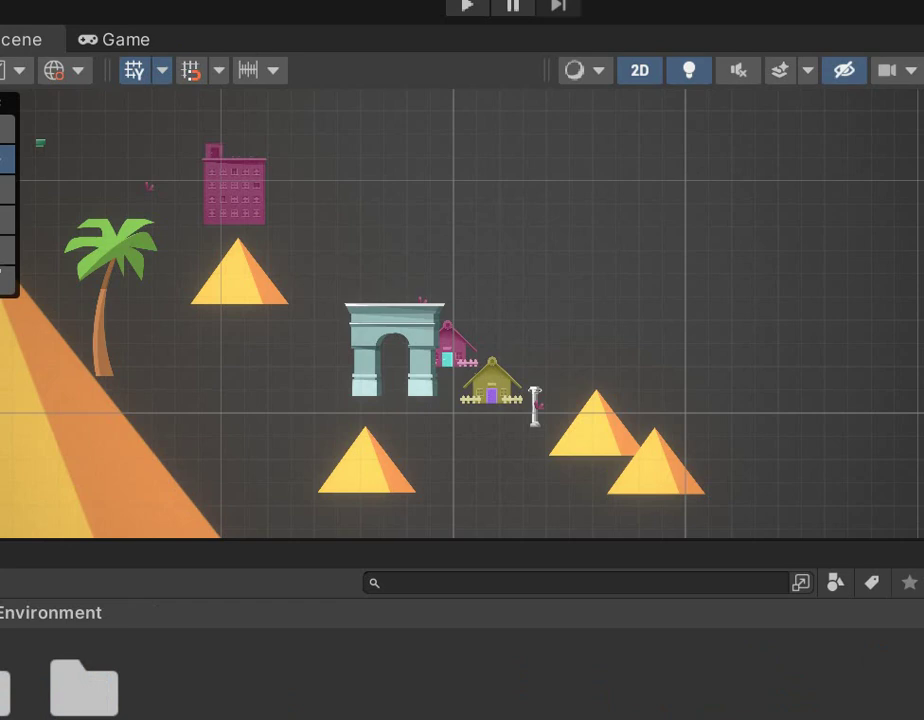
pyautogui.press('Up')
pyautogui.press('Down')
pyautogui.click(4, 692)
pyautogui.press('Return')
# Step: Place a tiny blue sprite above the gold house, two blue plants above the overlapping pyramids, and two blue buildings beyond them
pyautogui.click(505, 378)
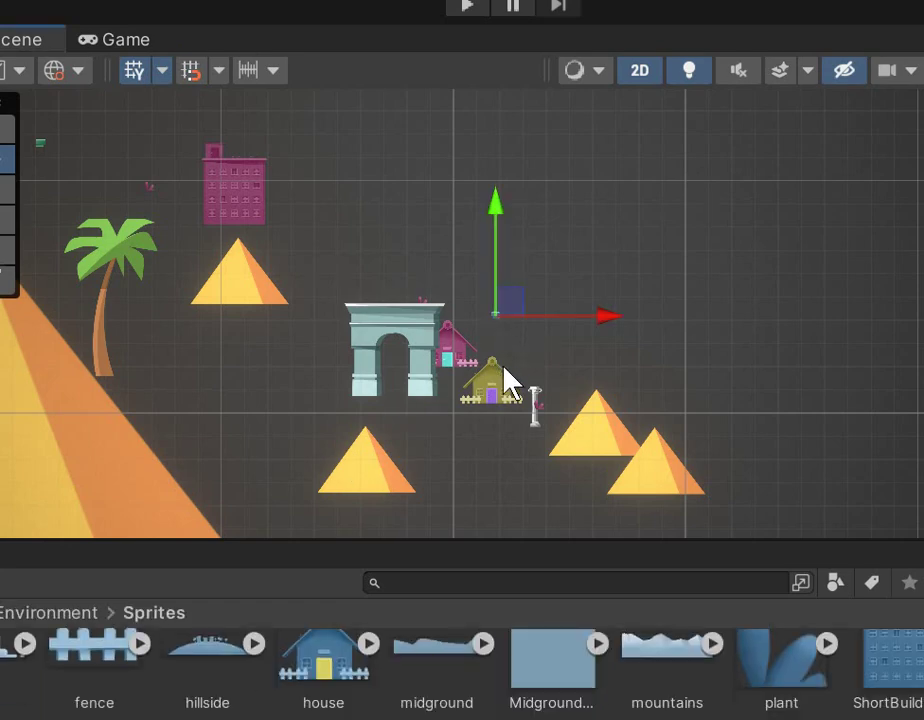
pyautogui.moveTo(777, 693); pyautogui.dragTo(645, 333)
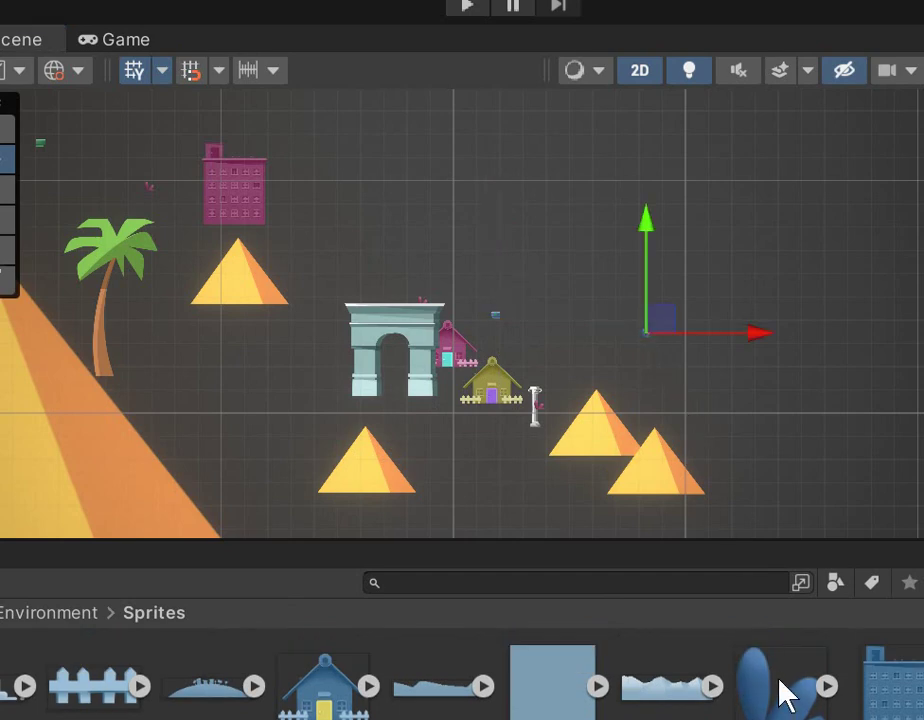
pyautogui.moveTo(780, 680); pyautogui.dragTo(691, 367)
pyautogui.moveTo(907, 706); pyautogui.dragTo(824, 537)
pyautogui.moveTo(828, 640); pyautogui.dragTo(842, 440)
# Step: Move the blue character from above the narrow stone arch to high above the magenta building
pyautogui.scroll(-3, 840, 495)
pyautogui.scroll(-6, 700, 480)
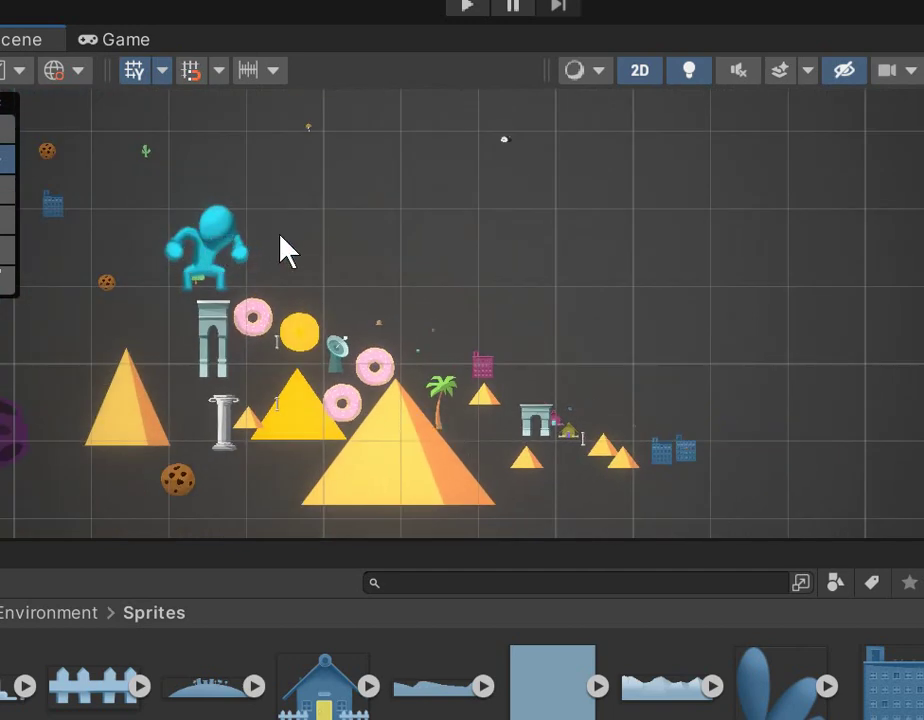
pyautogui.click(217, 262)
pyautogui.click(388, 278)
pyautogui.click(206, 262)
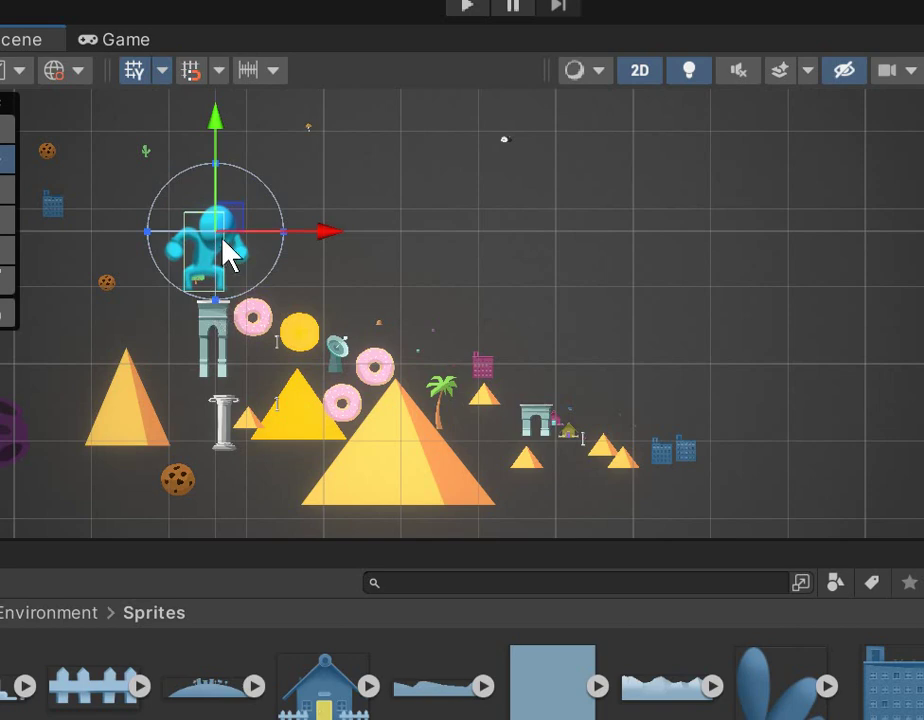
pyautogui.moveTo(217, 208); pyautogui.dragTo(613, 362)
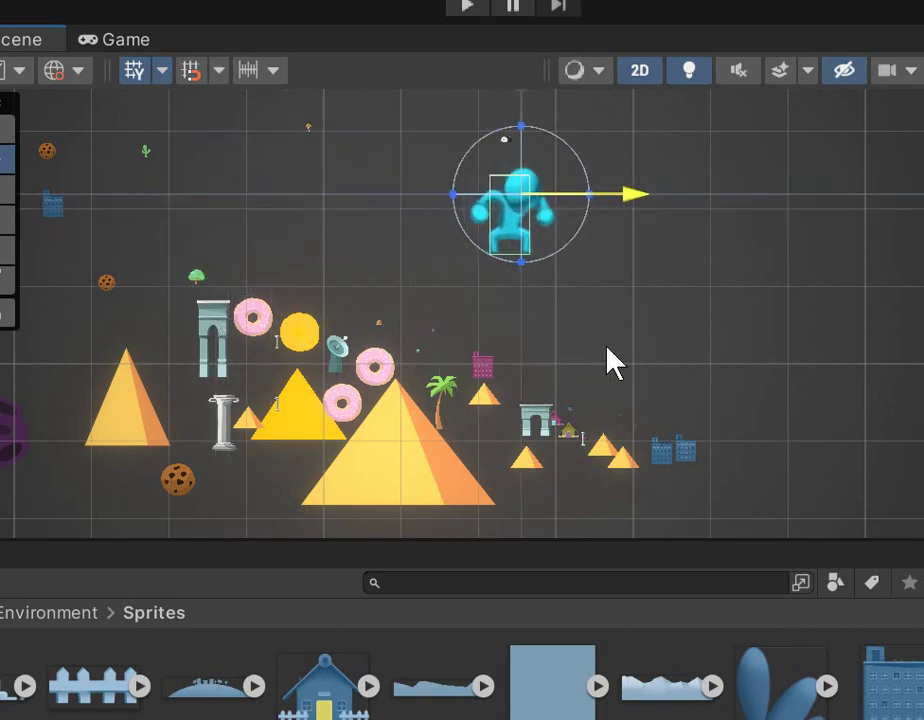
# Step: Enlarge the circular audio range around the blue character to about twice its radius
pyautogui.moveTo(524, 266); pyautogui.dragTo(558, 374)
pyautogui.click(513, 250)
pyautogui.click(511, 212)
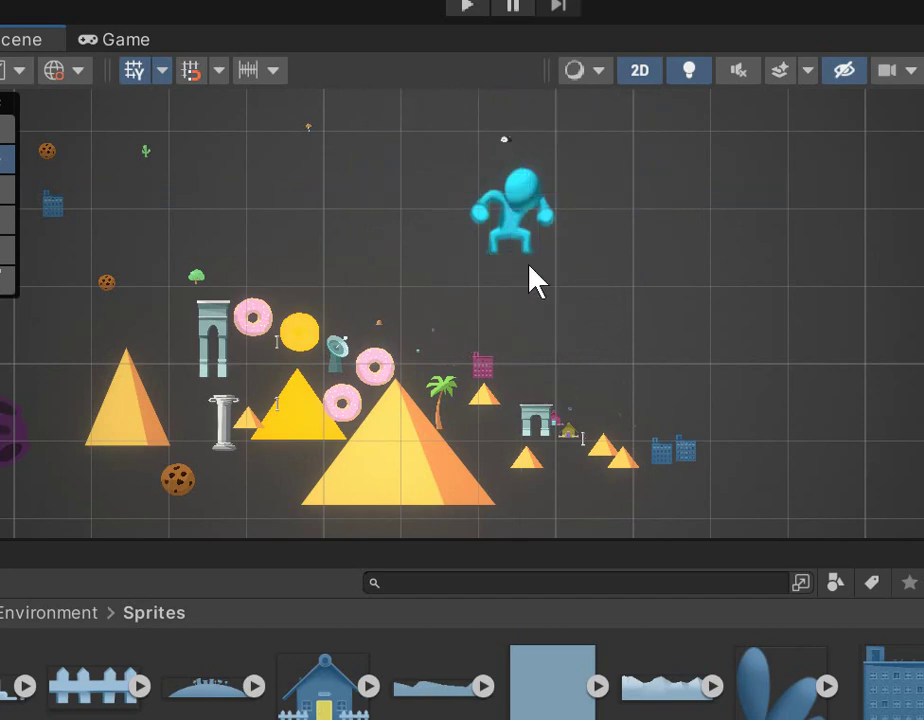
pyautogui.click(510, 209)
pyautogui.moveTo(521, 273); pyautogui.dragTo(571, 328)
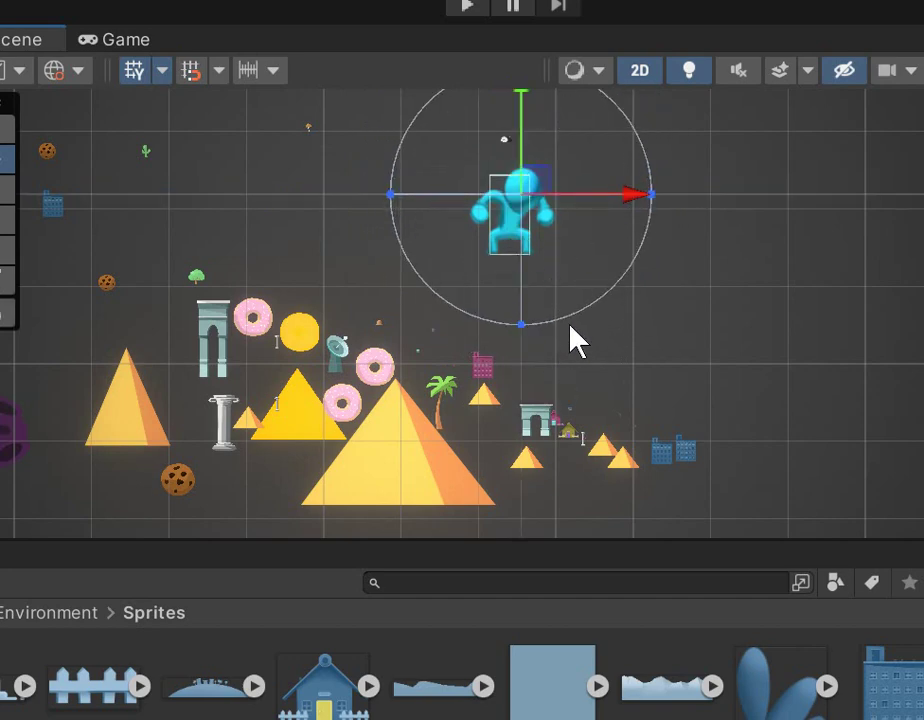
pyautogui.click(470, 165)
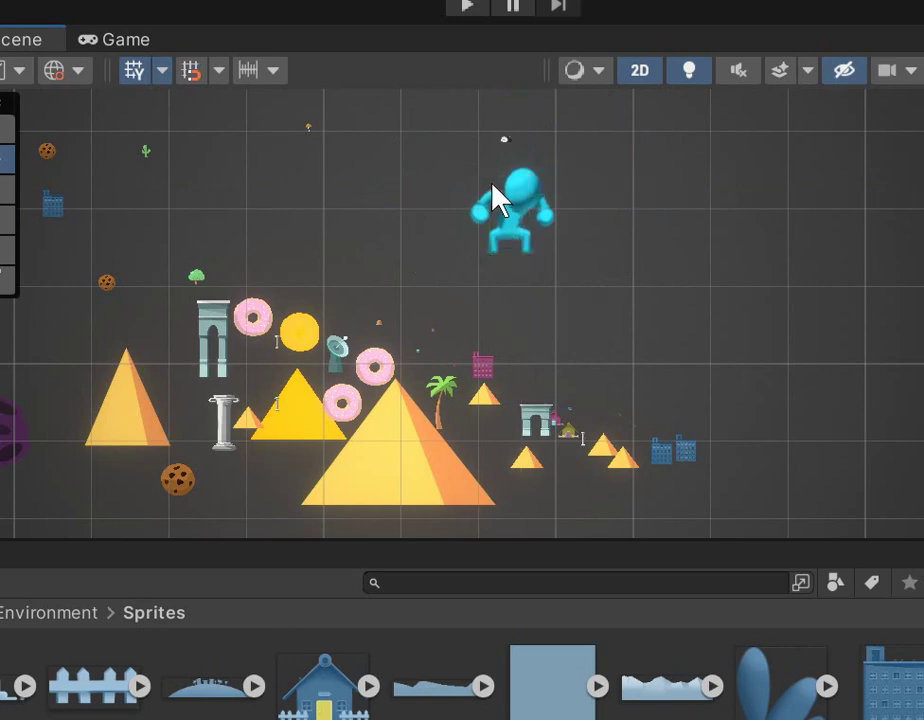
# Step: Move the blue character back over the pyramid group, just above the gold coin and the tall narrow arch
pyautogui.click(512, 215)
pyautogui.moveTo(503, 210); pyautogui.dragTo(557, 212)
pyautogui.click(549, 223)
pyautogui.moveTo(617, 195); pyautogui.dragTo(767, 367)
pyautogui.scroll(-10, 768, 370)
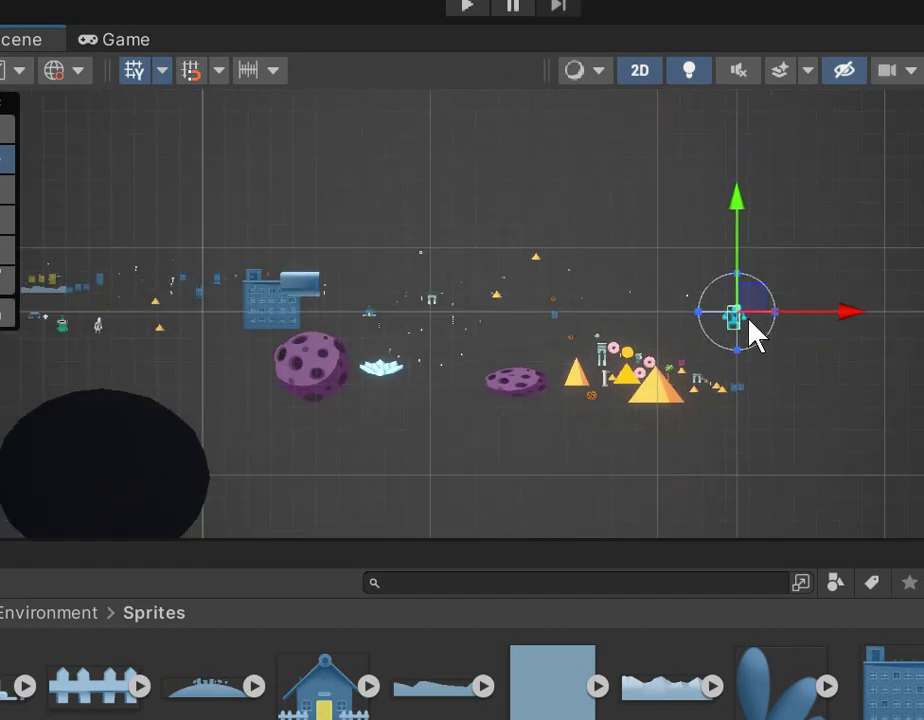
pyautogui.moveTo(747, 320); pyautogui.dragTo(625, 334)
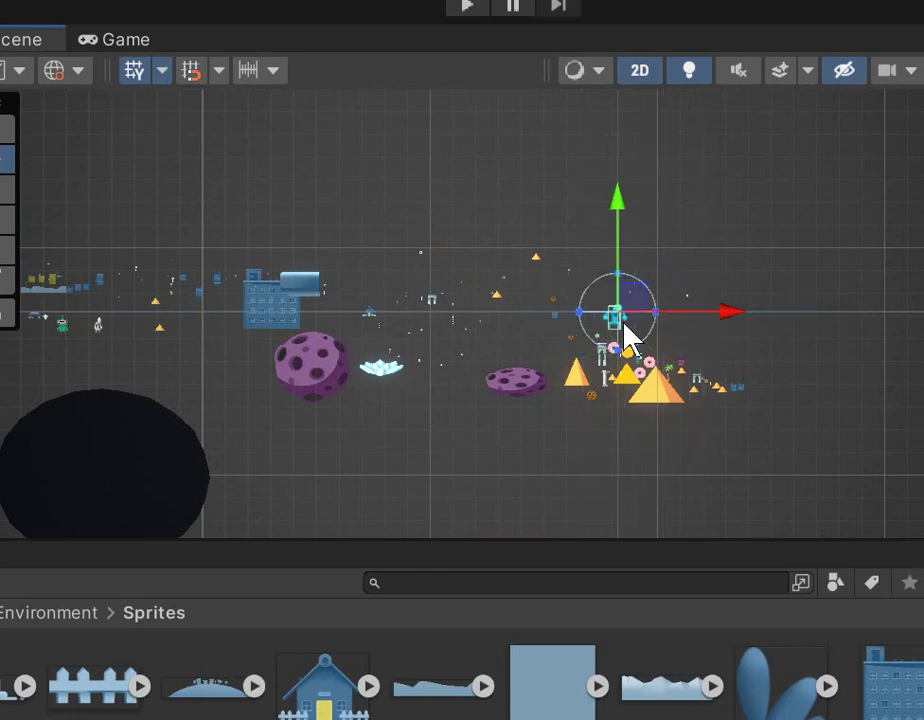
# Step: Start a test run of the level in the Game view and place the on-screen keyboard below the game image
pyautogui.click(128, 42)
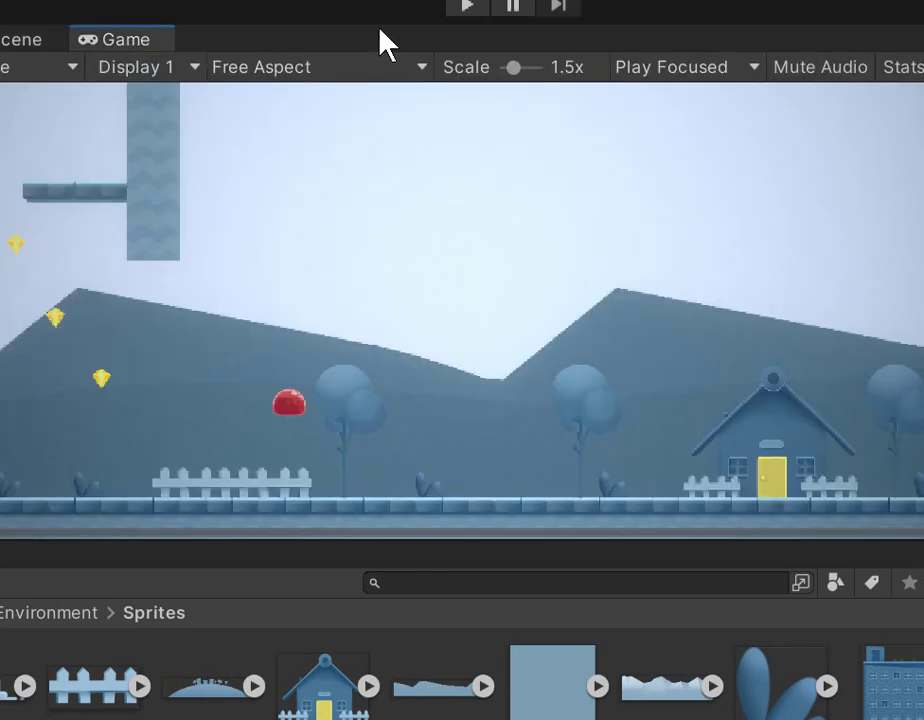
pyautogui.click(466, 8)
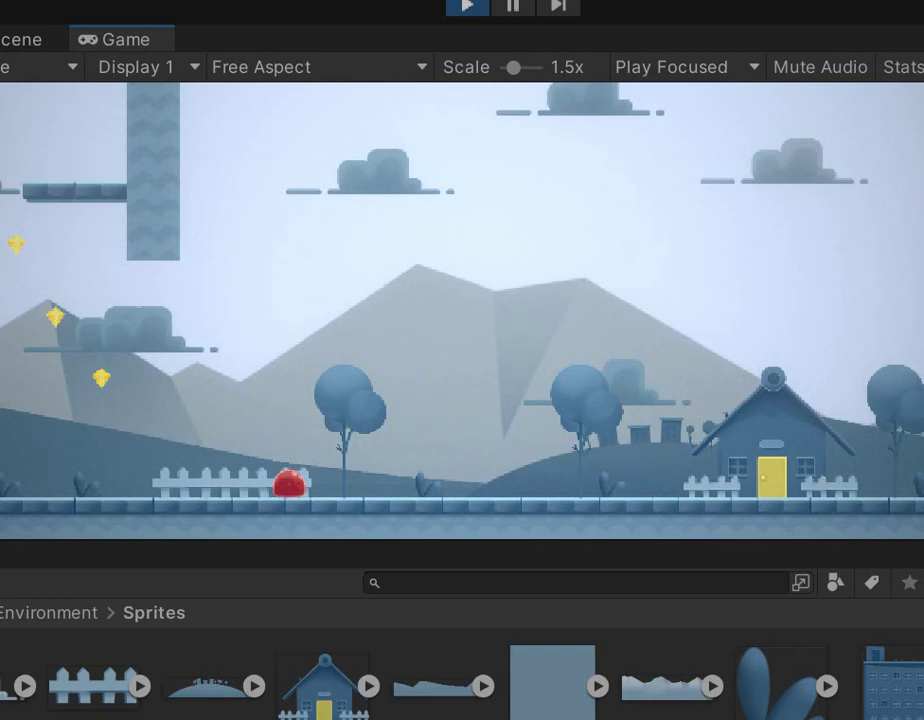
pyautogui.moveTo(4, 717)
pyautogui.click(40, 717)
pyautogui.moveTo(370, 319); pyautogui.dragTo(374, 638)
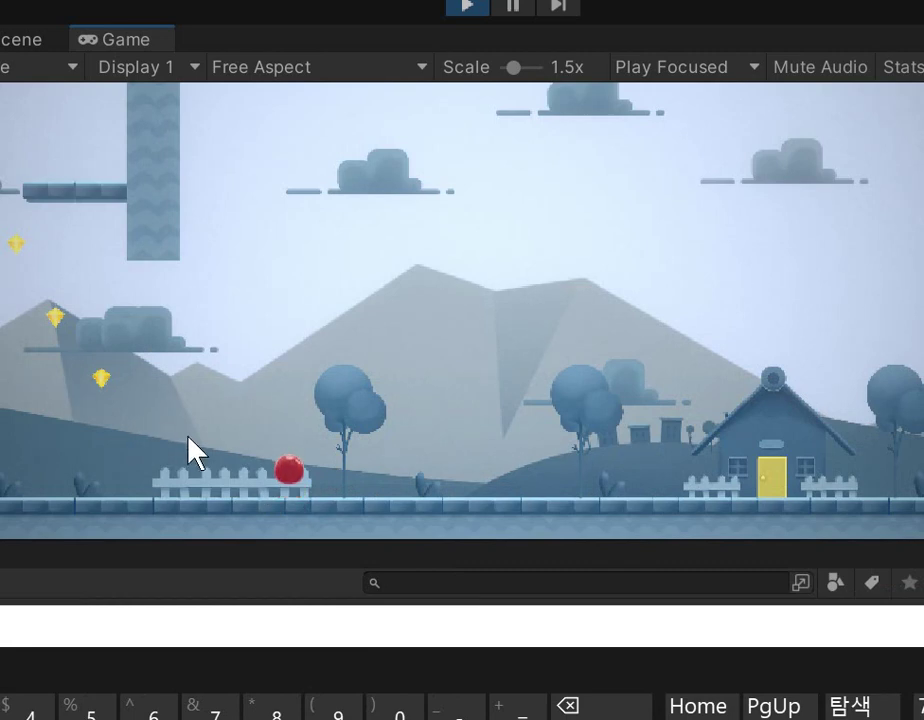
# Step: Toggle VSync for the Game view, keep Free Aspect, and stop the test run after playing the level
pyautogui.click(300, 67)
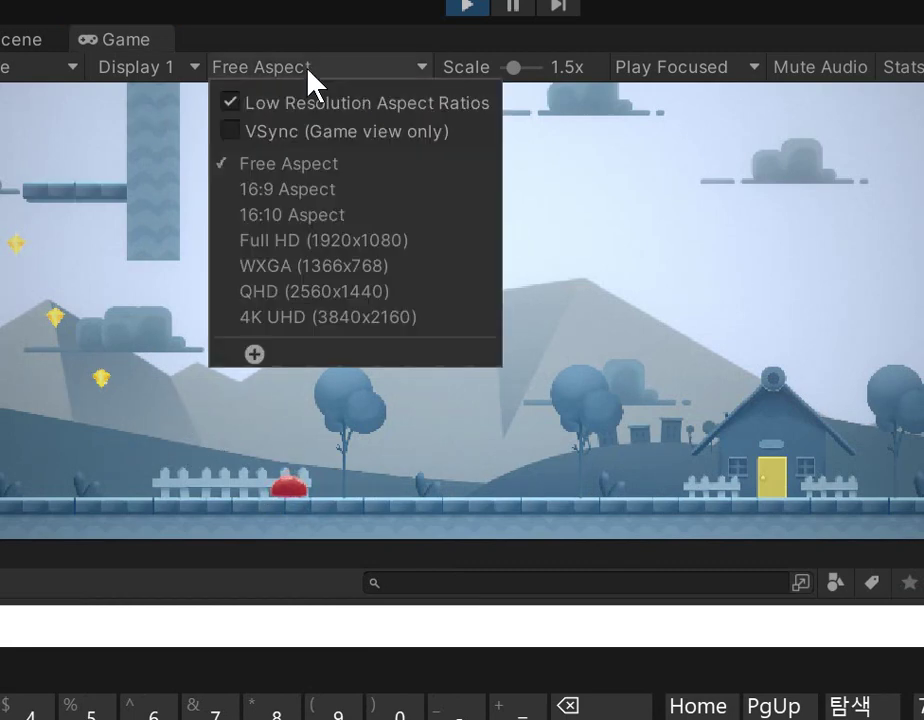
pyautogui.click(335, 135)
pyautogui.click(540, 212)
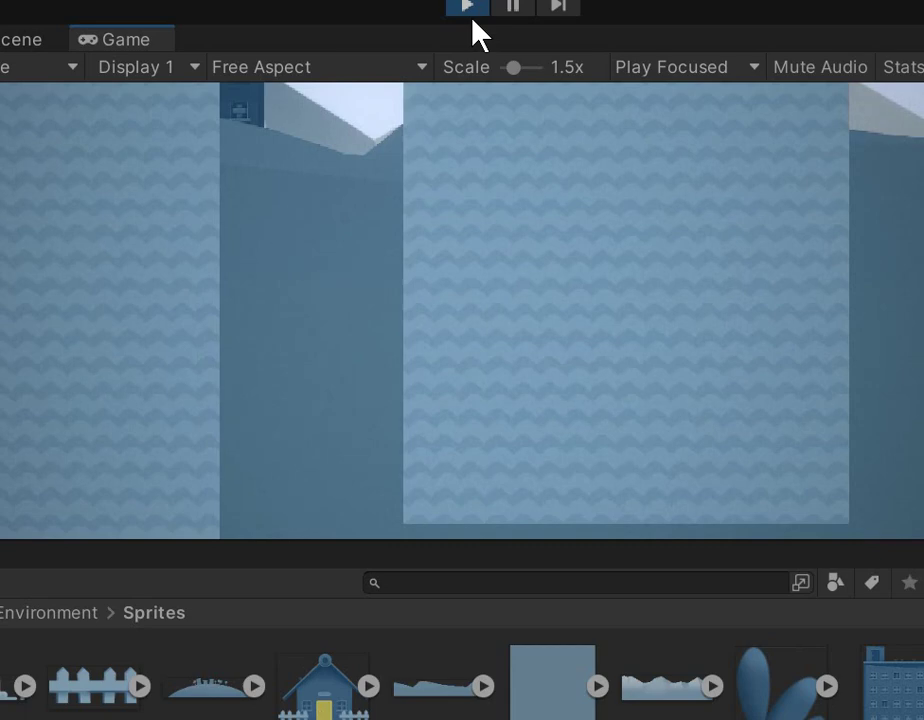
pyautogui.click(470, 8)
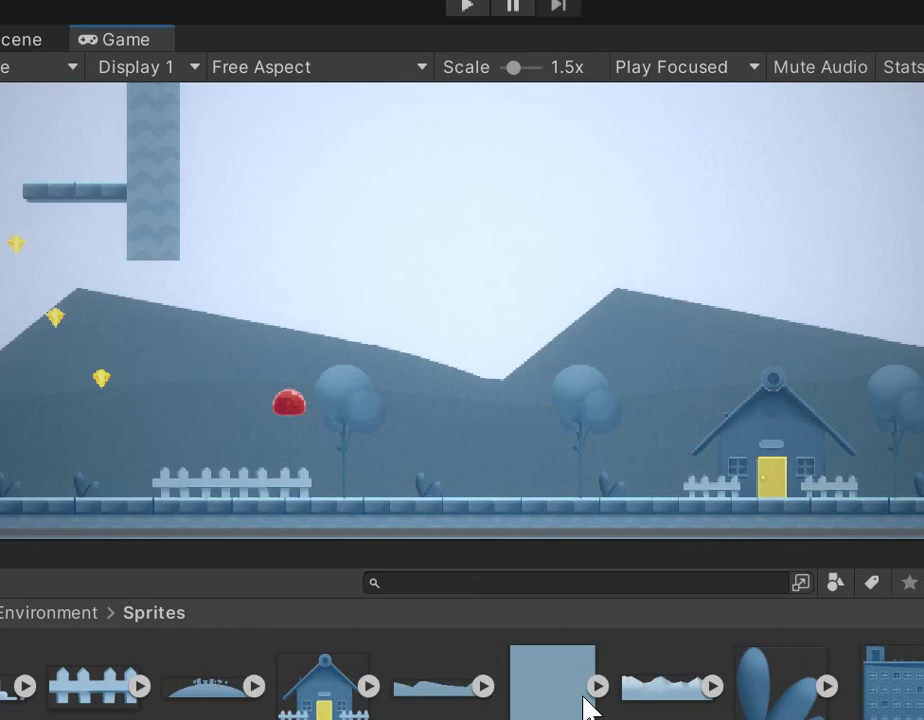
# Step: Open the square Midground sprite from the Sprites folder in the image viewer to examine it, and close the viewer
pyautogui.scroll(-1, 584, 714)
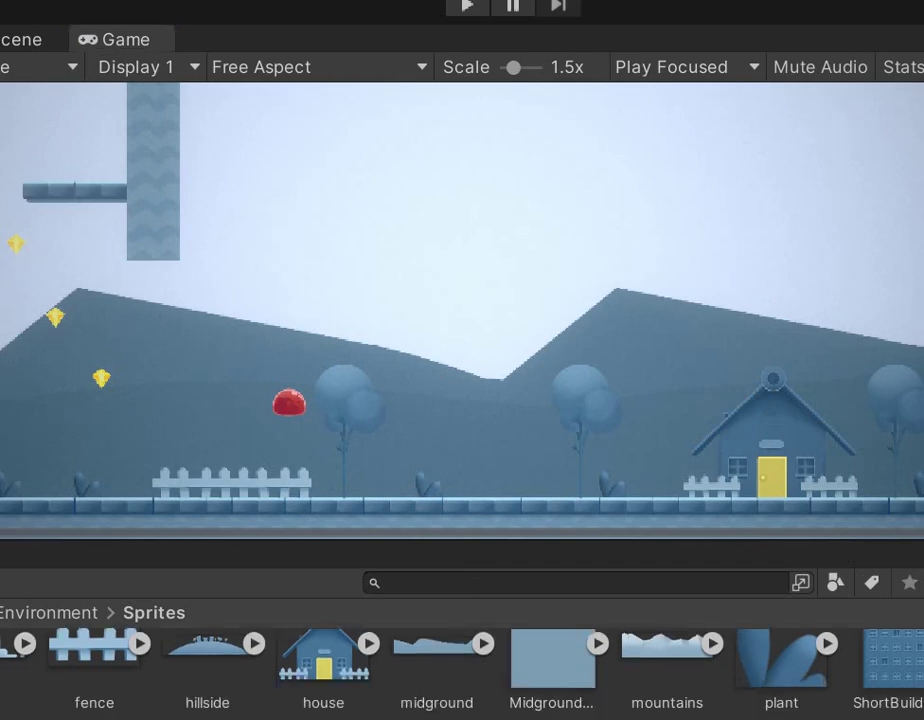
pyautogui.doubleClick(553, 658)
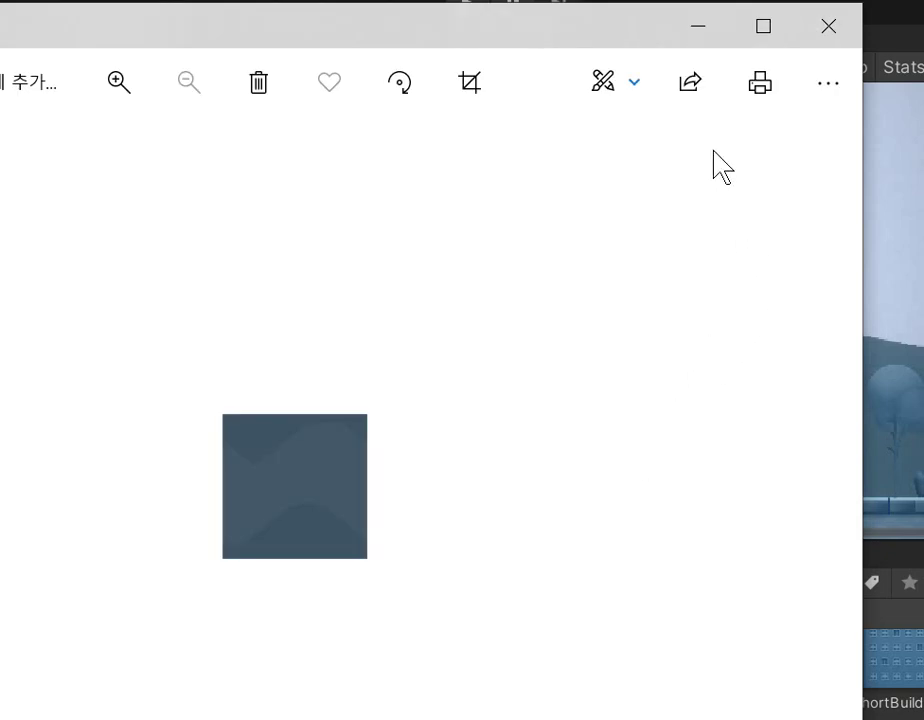
pyautogui.click(812, 40)
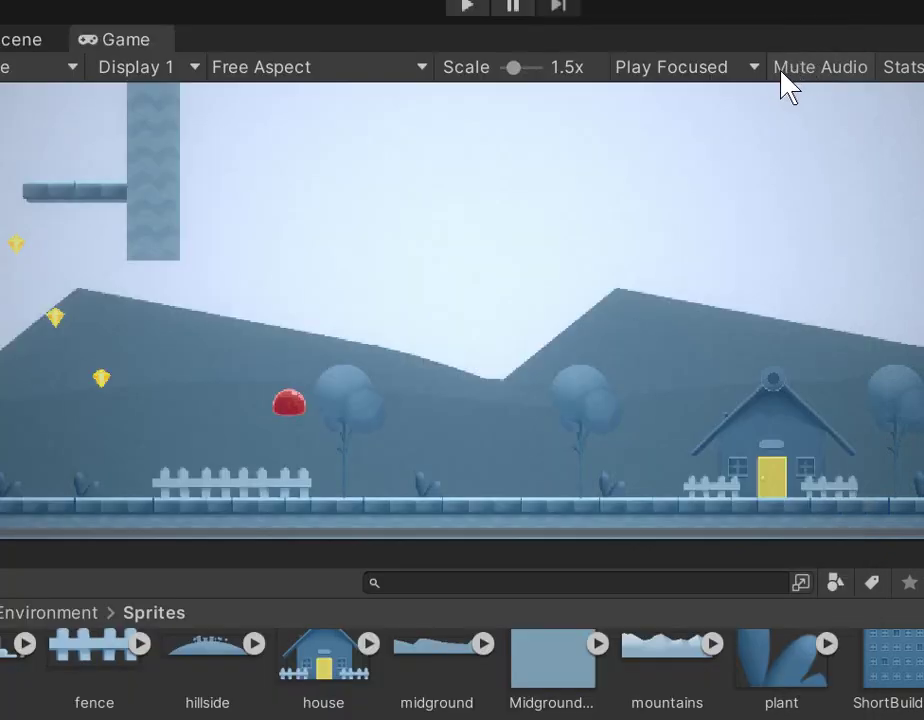
# Step: Run the game again, preview it in the Simulator view on the Apple iPad (5th gen), and return to the Game view
pyautogui.click(463, 8)
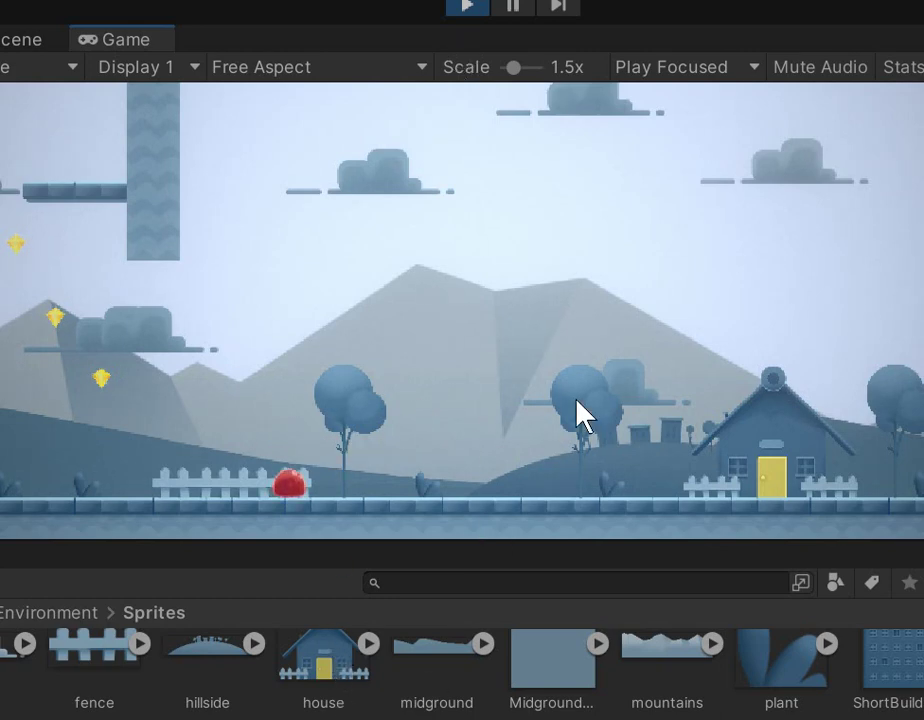
pyautogui.click(62, 72)
pyautogui.click(90, 127)
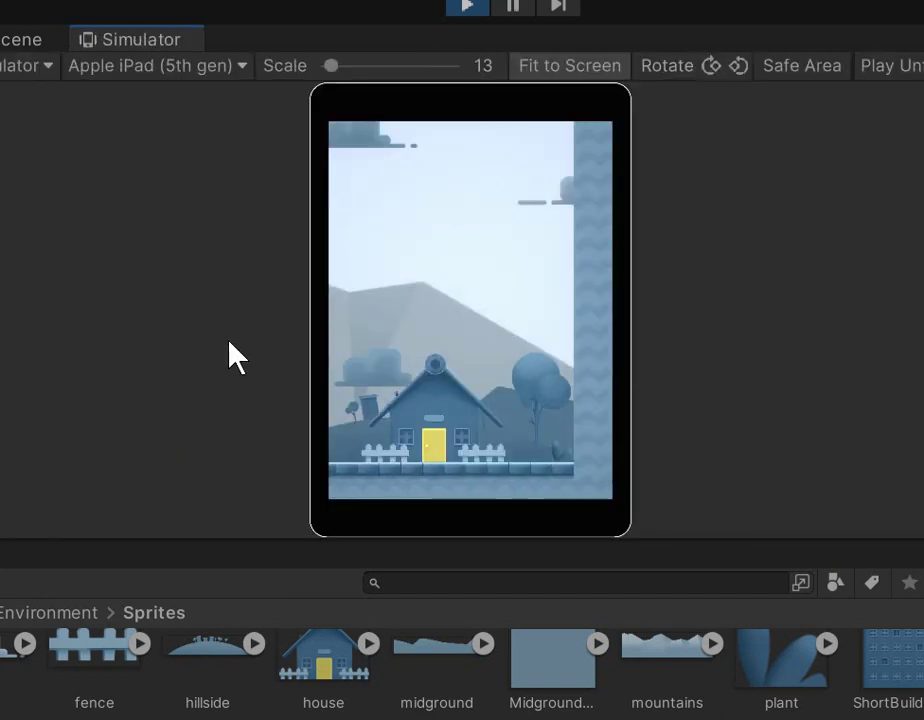
pyautogui.click(17, 70)
pyautogui.click(28, 100)
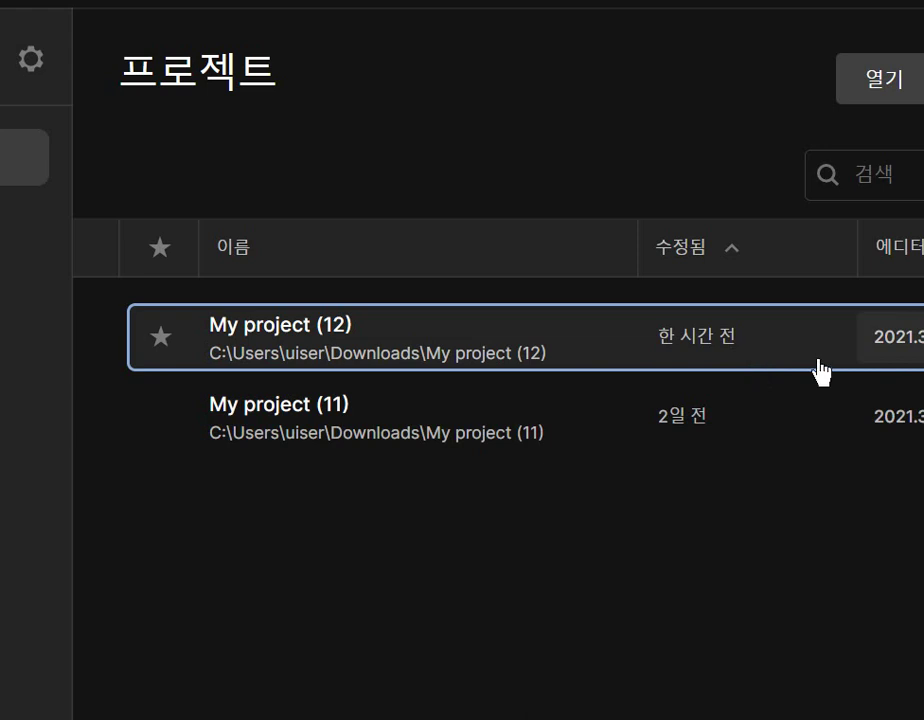
pyautogui.rightClick(708, 333)
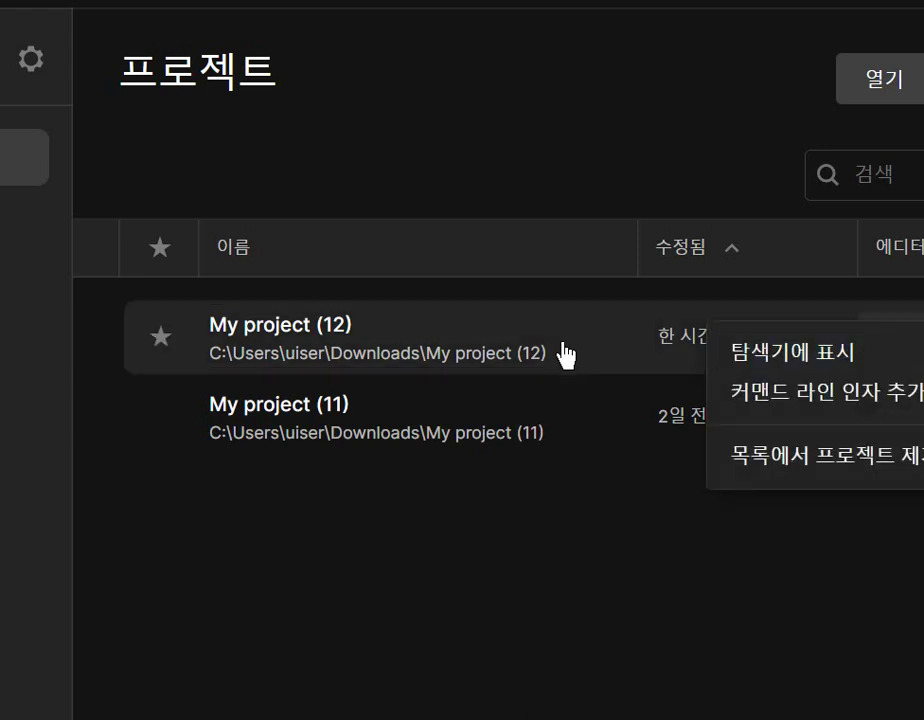
pyautogui.click(628, 551)
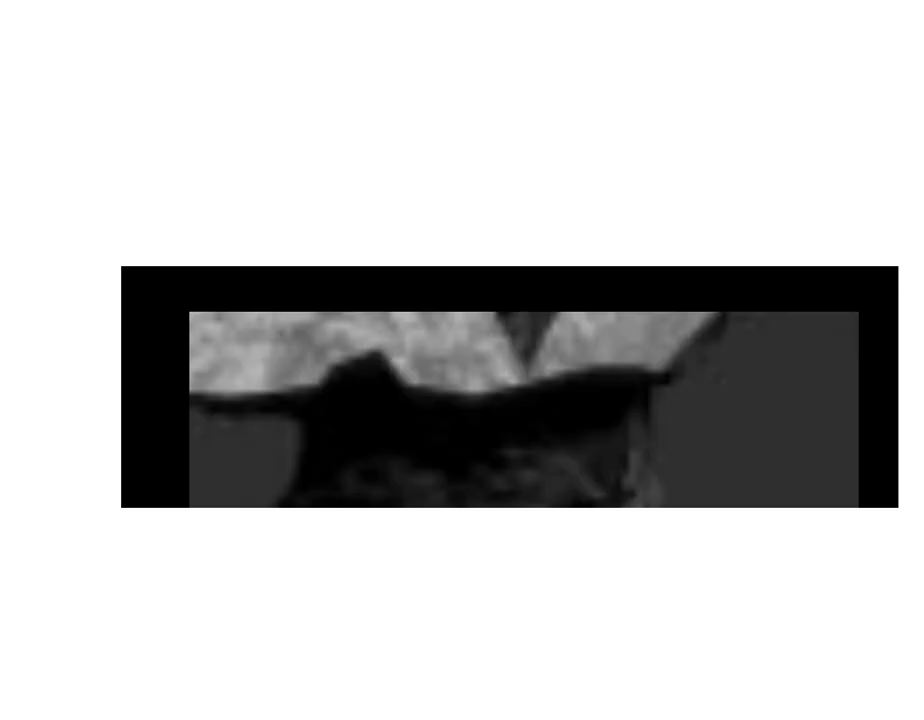
# Step: Search Windows for "zw" and launch ZWCAD 2021 Korean
pyautogui.press('super')
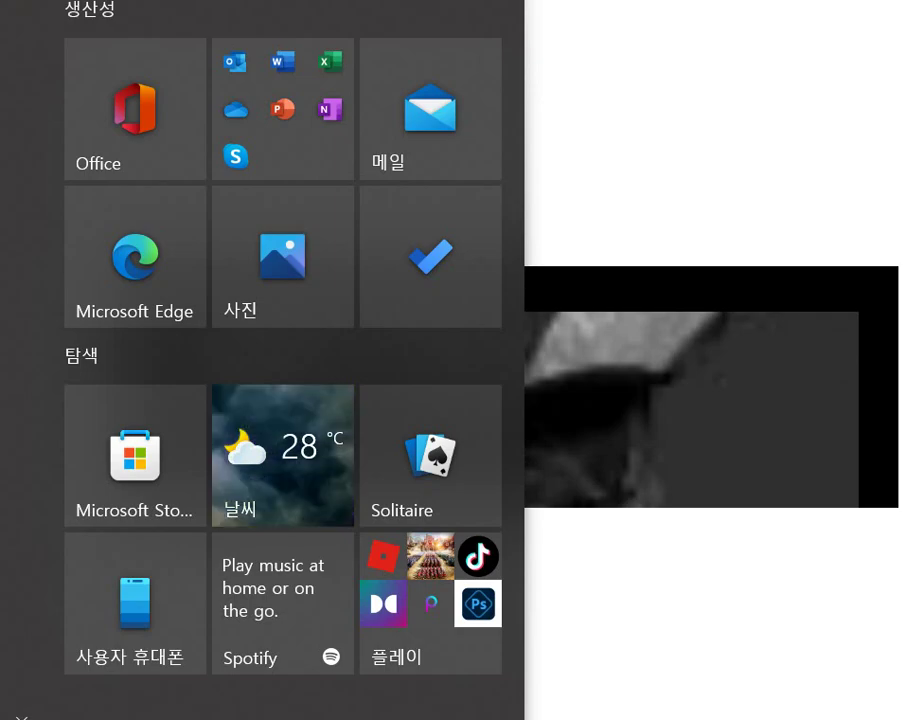
pyautogui.press('super')
pyautogui.press('super+s')
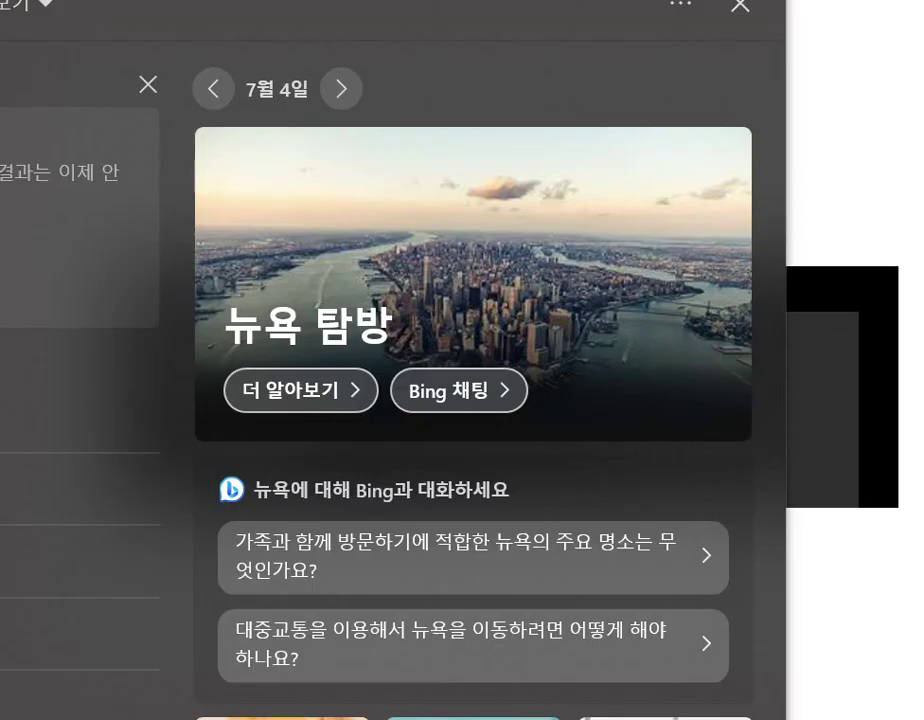
pyautogui.write('zw')
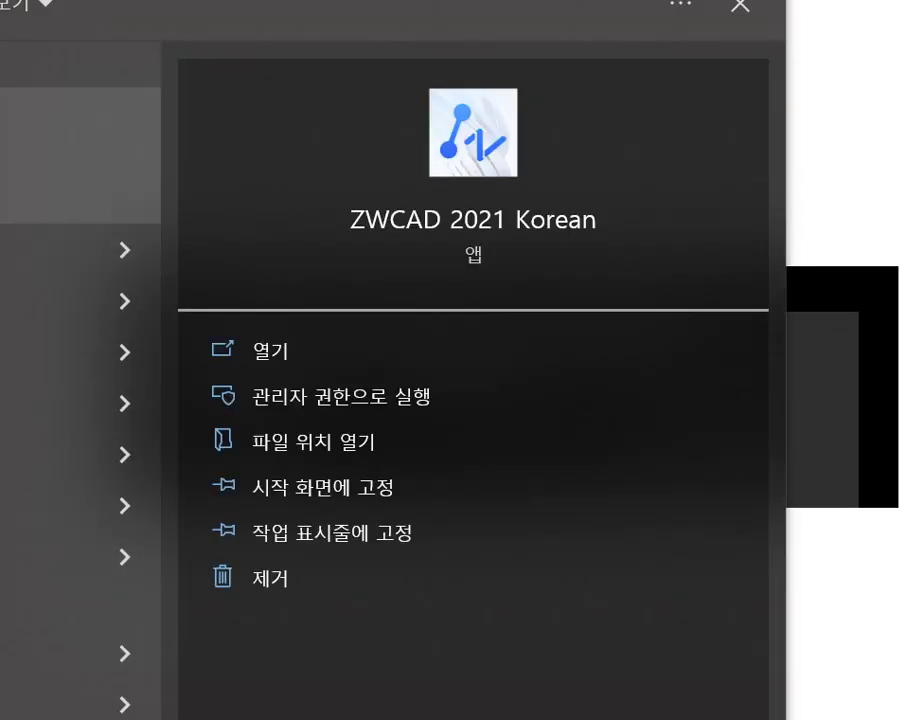
pyautogui.press('Return')
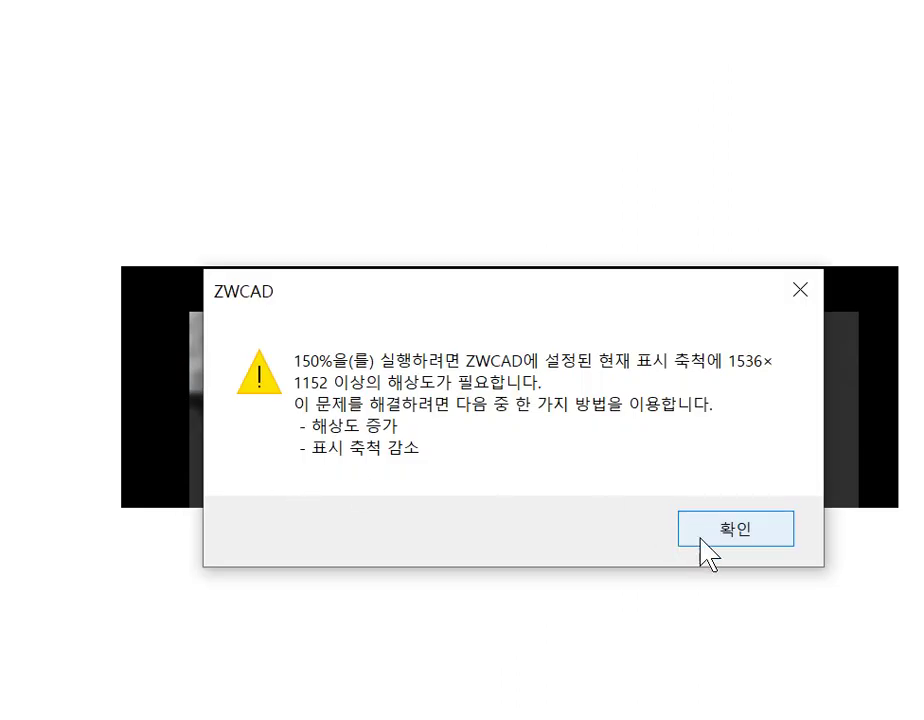
# Step: Dismiss the display-scaling warning and continue past the trial welcome window to load ZWCAD 2021
pyautogui.click(746, 539)
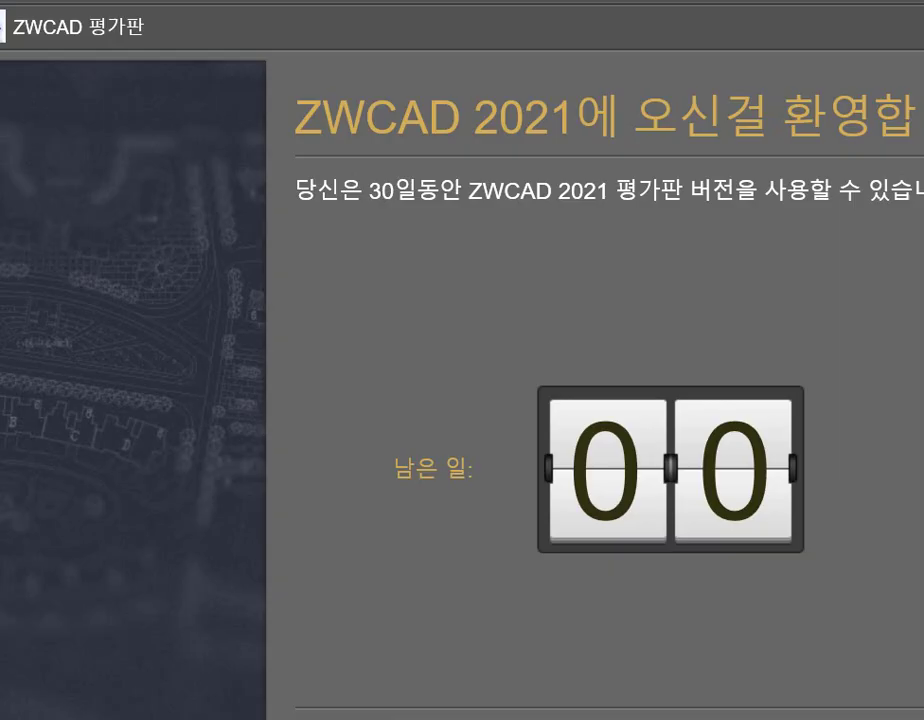
pyautogui.click(450, 718)
pyautogui.click(592, 586)
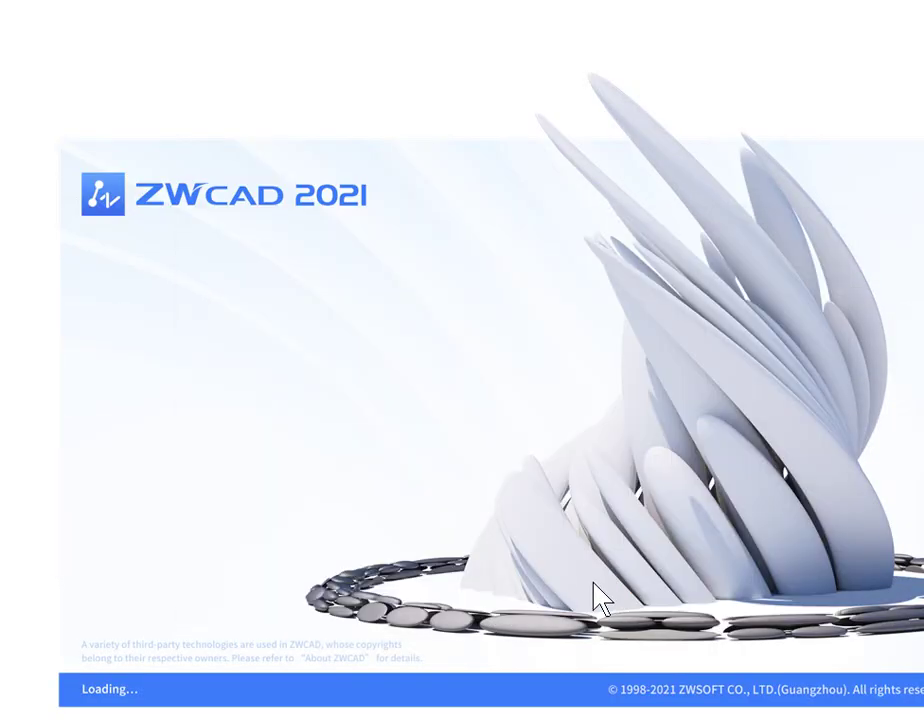